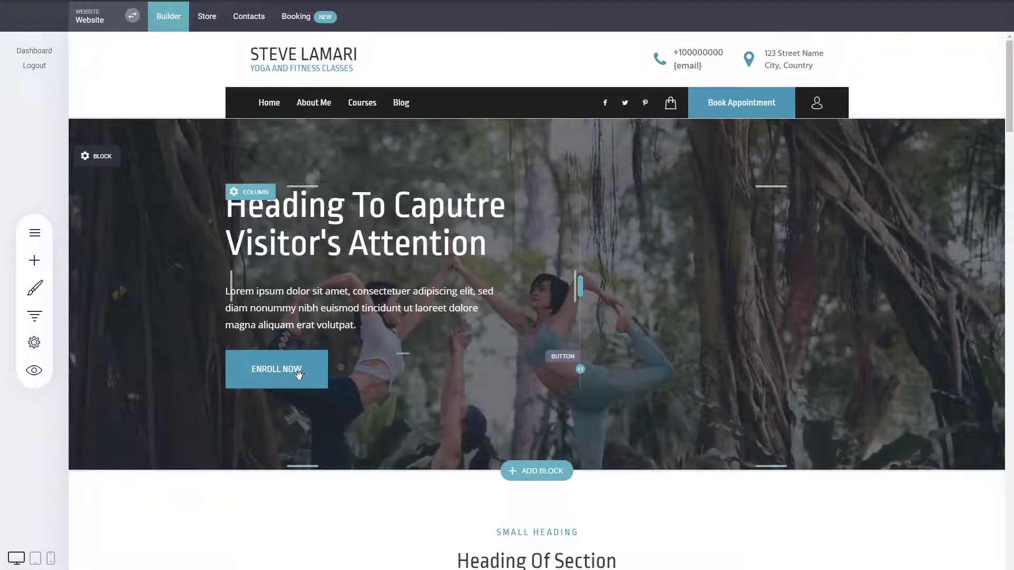
- Move the hero's ENROLL NOW button between the heading and the paragraph, and increase the spacing above and below it
drag(298, 374, 361, 192)
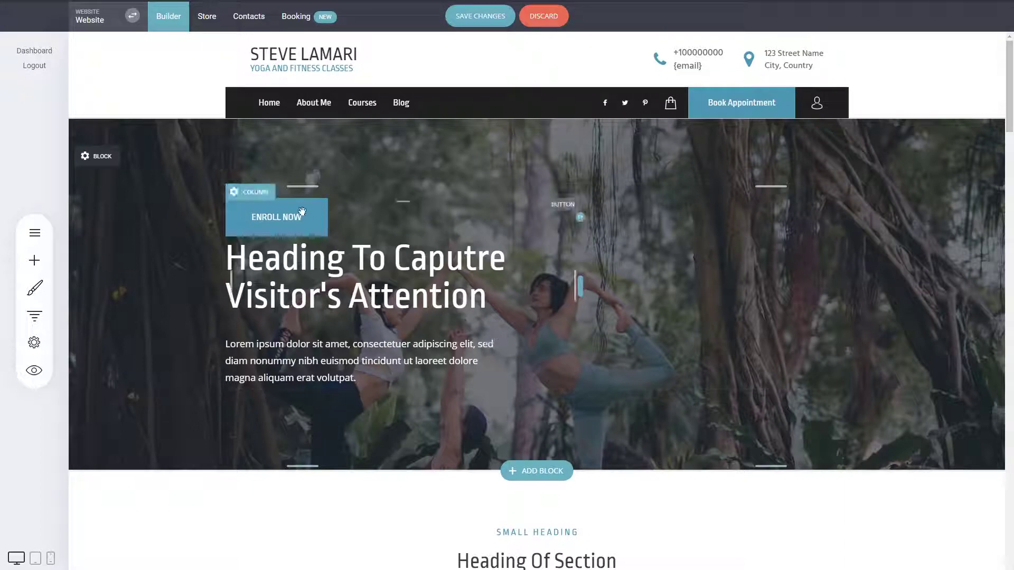
drag(290, 215, 315, 338)
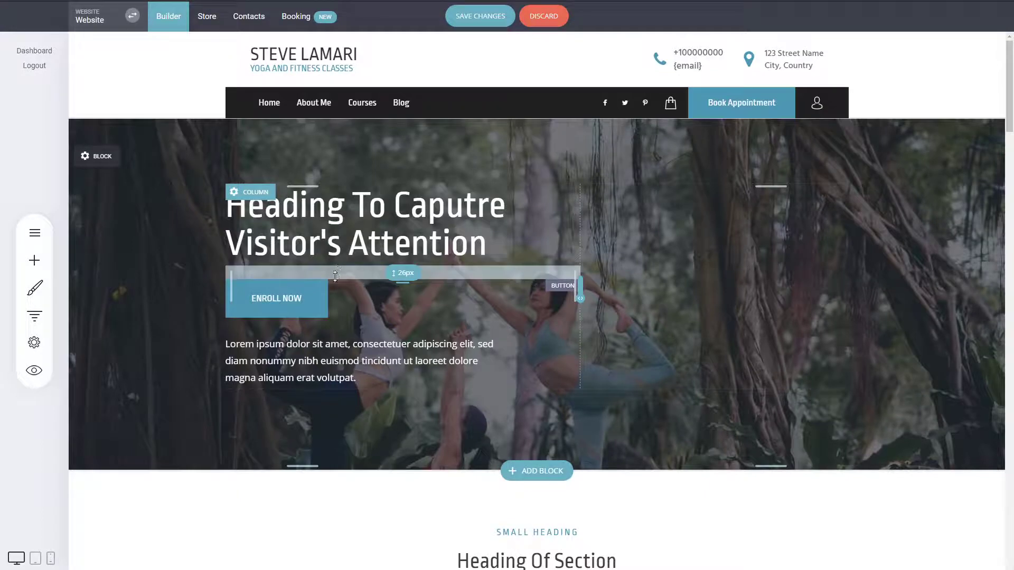
mouse_move(336, 275)
mouse_down()
mouse_move(325, 295)
mouse_move(324, 275)
mouse_move(323, 295)
mouse_move(322, 282)
mouse_up()
drag(315, 341, 315, 350)
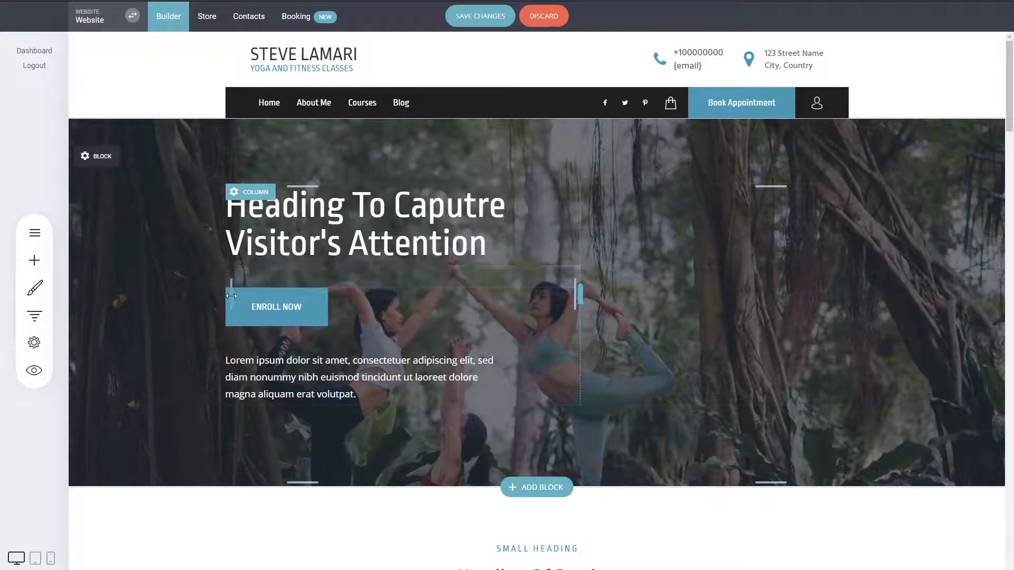
mouse_move(232, 296)
mouse_down()
mouse_move(282, 300)
mouse_move(223, 307)
mouse_up()
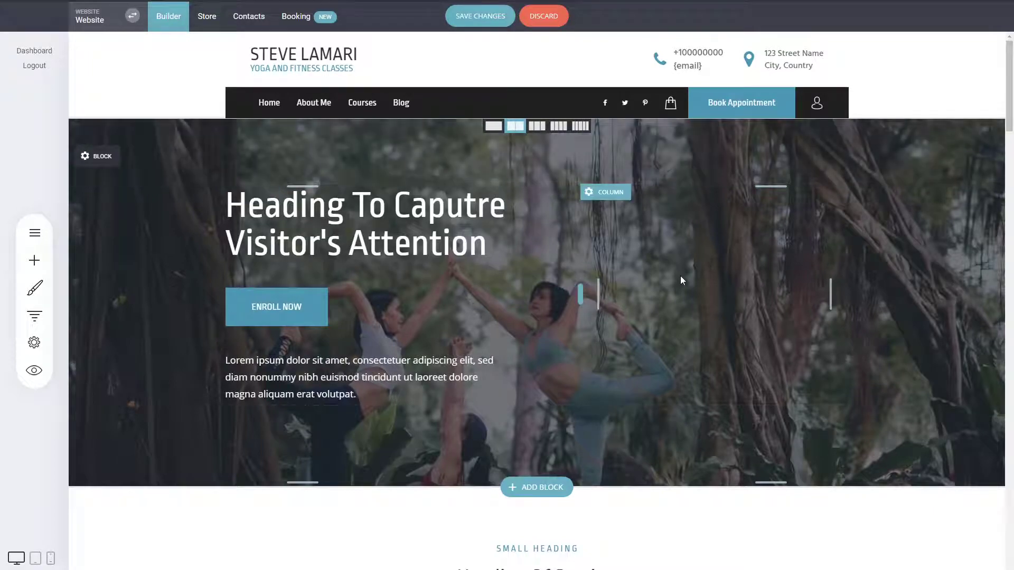
- Widen the gap between the yoga photo column and the text column in the light blue block by narrowing the text column
scroll(632, 306, down, 4)
scroll(643, 383, down, 3)
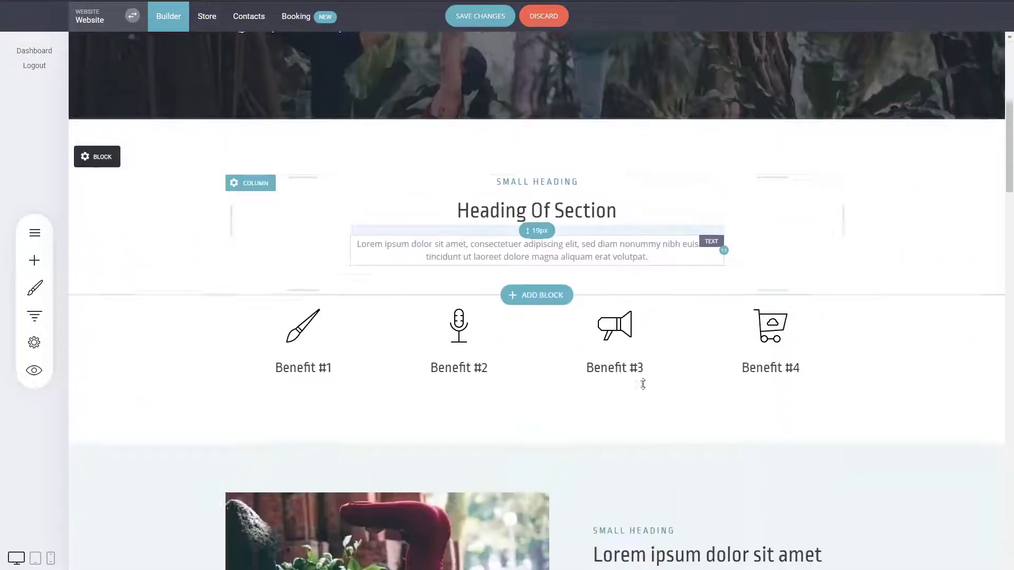
scroll(679, 344, up, 7)
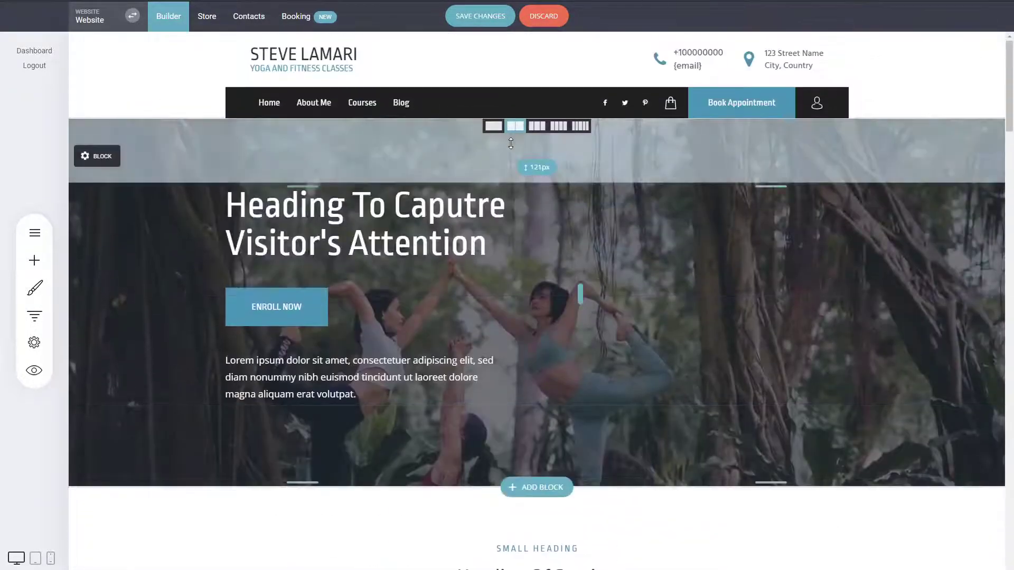
scroll(655, 346, down, 9)
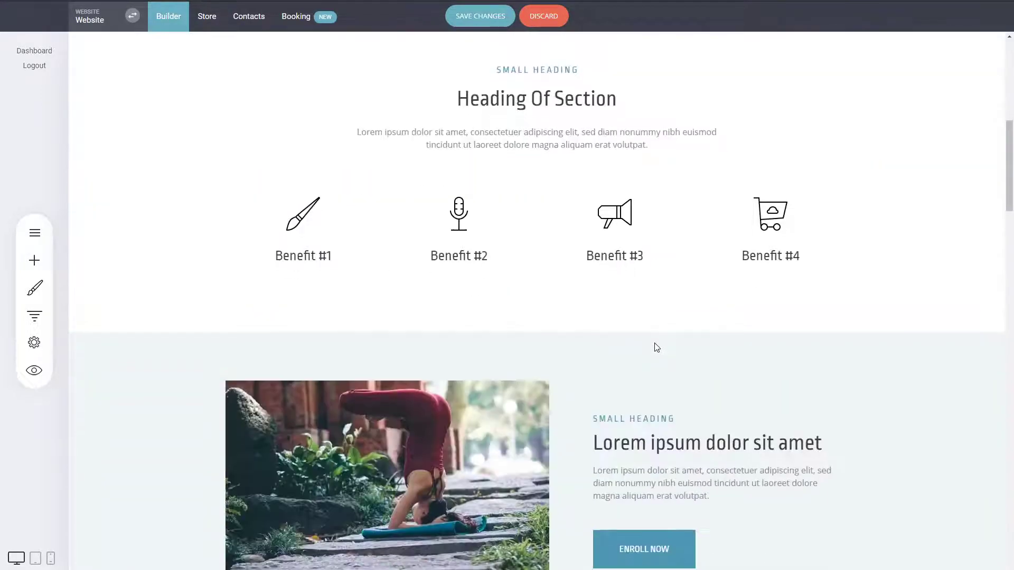
scroll(657, 347, down, 3)
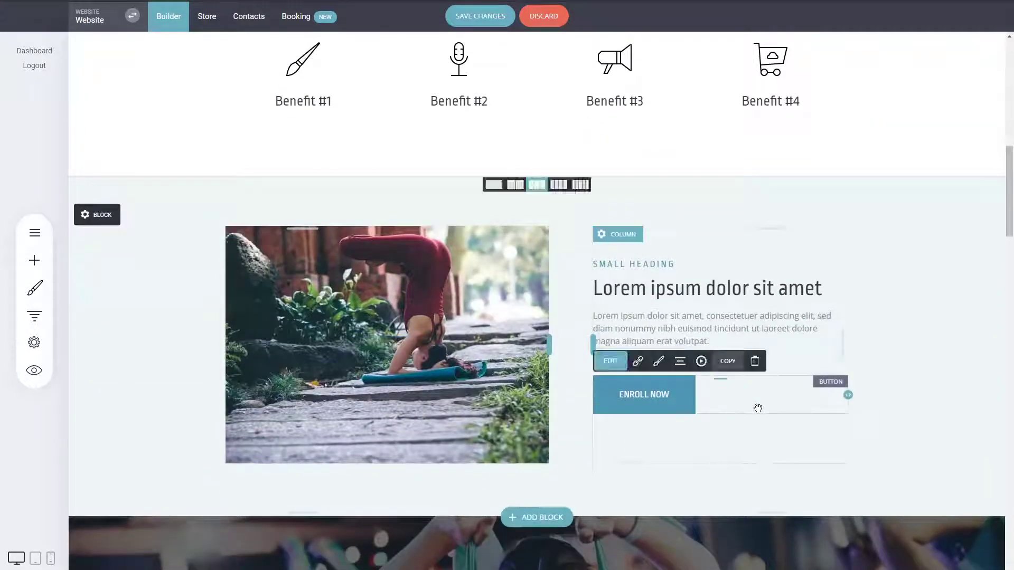
mouse_move(383, 332)
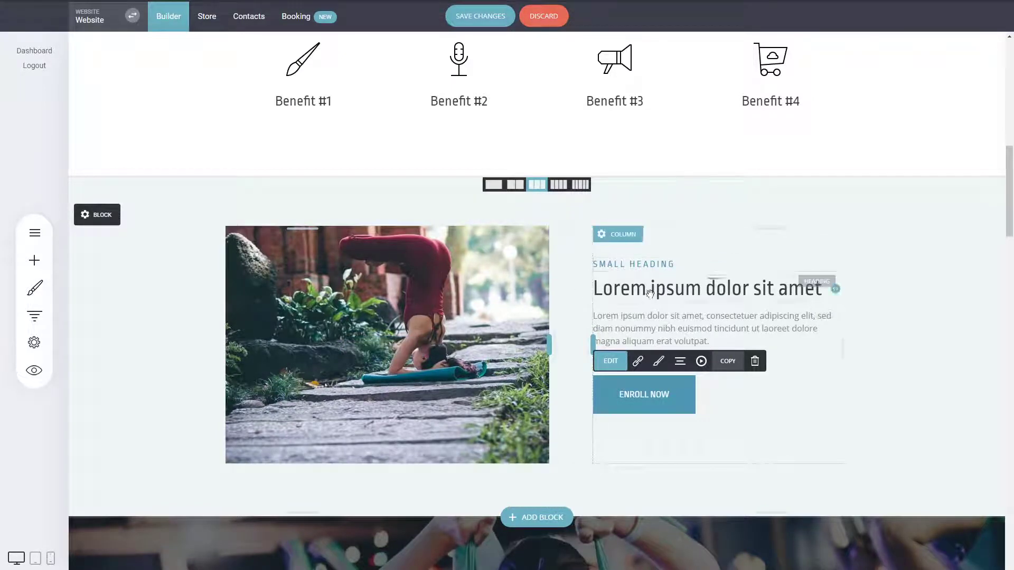
click(904, 317)
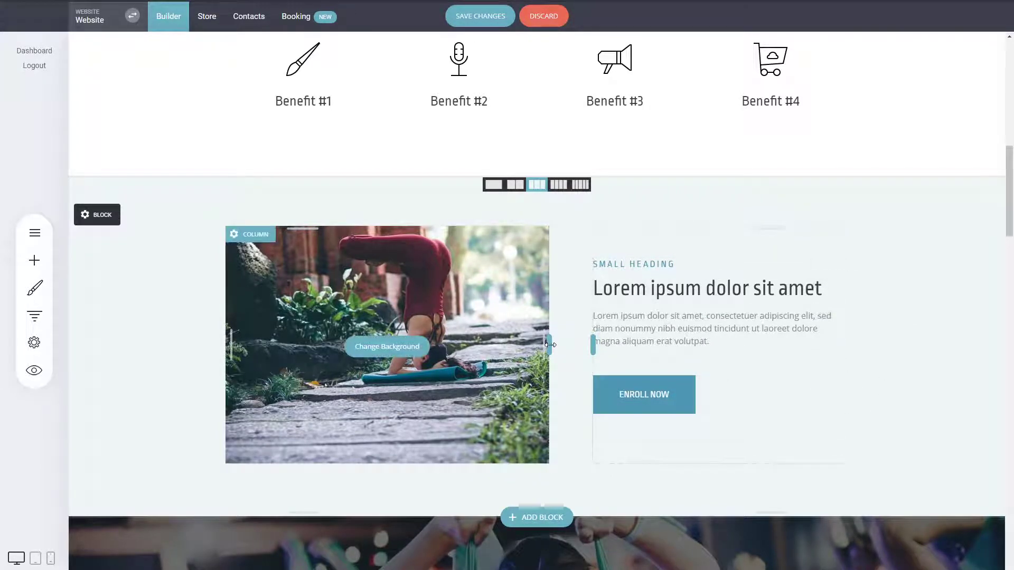
drag(550, 345, 605, 343)
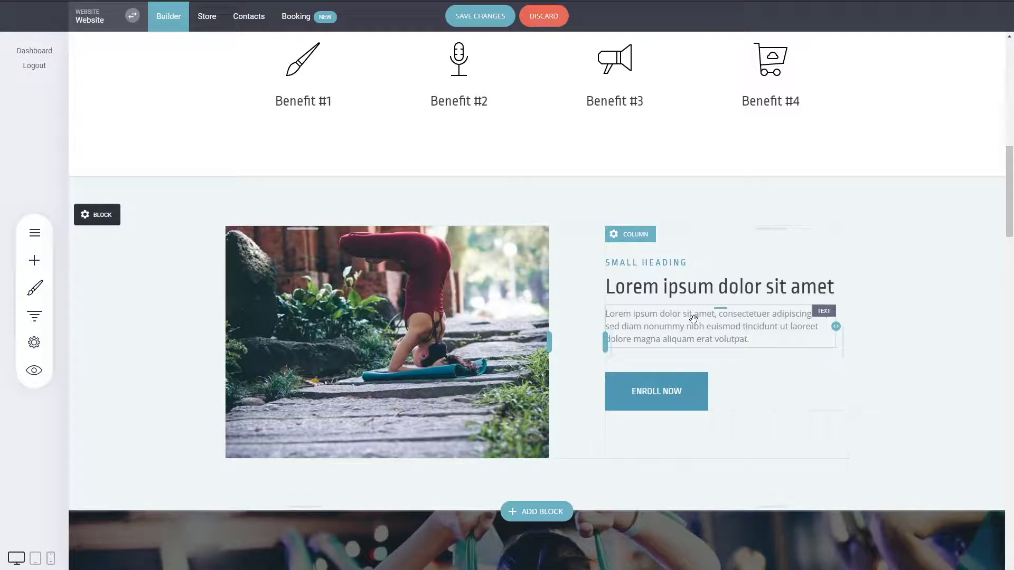
- Add the three-card "Design & Development" block from the Image & Text category directly below the hero block
scroll(708, 301, up, 3)
scroll(703, 296, up, 4)
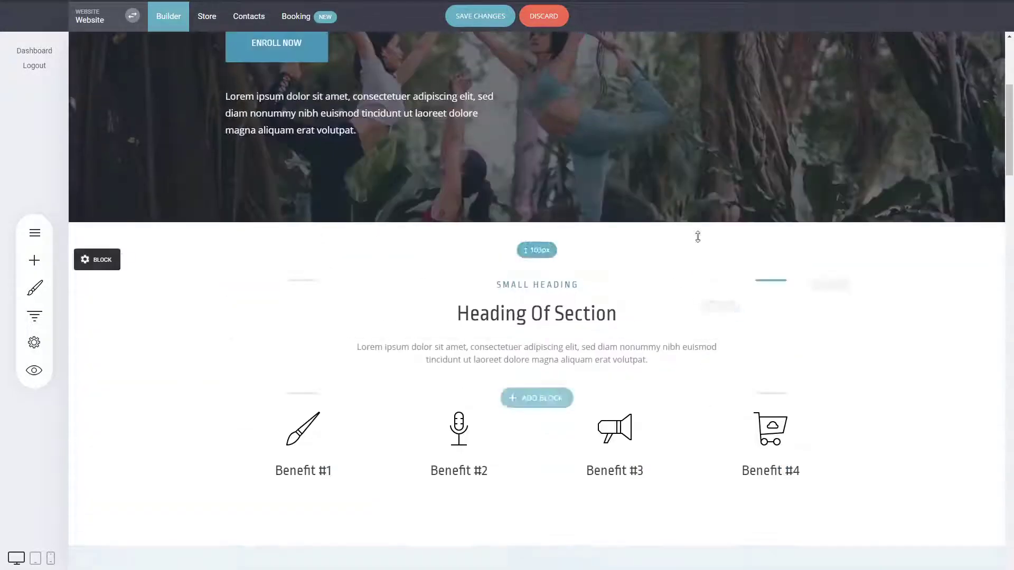
scroll(729, 364, up, 3)
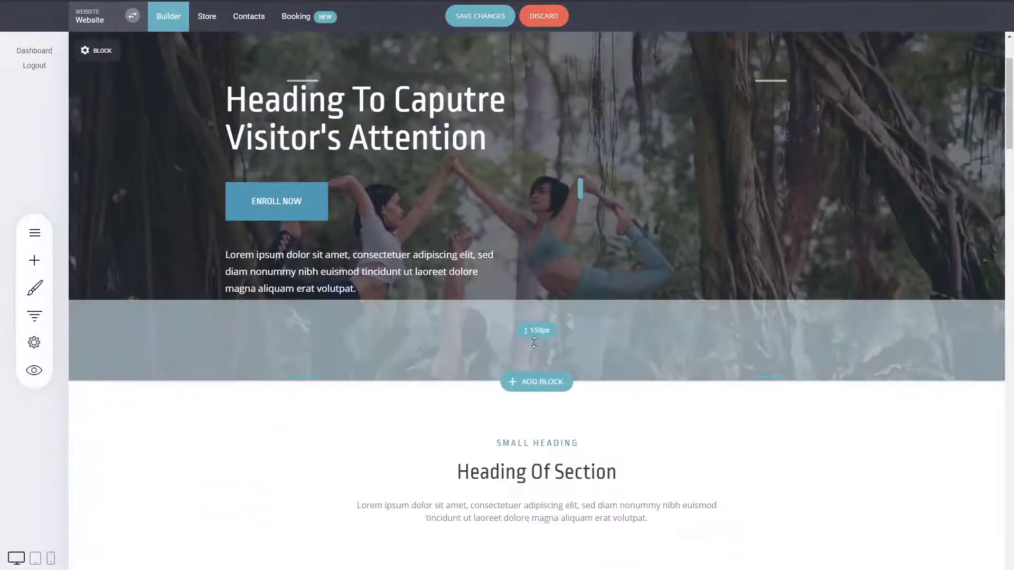
scroll(686, 370, up, 3)
scroll(696, 370, down, 4)
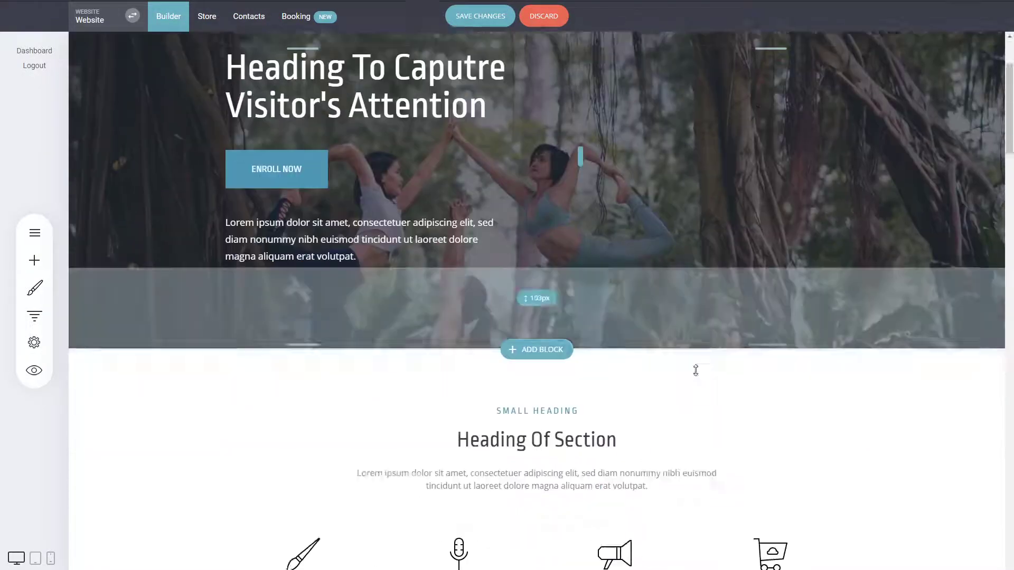
scroll(696, 370, down, 1)
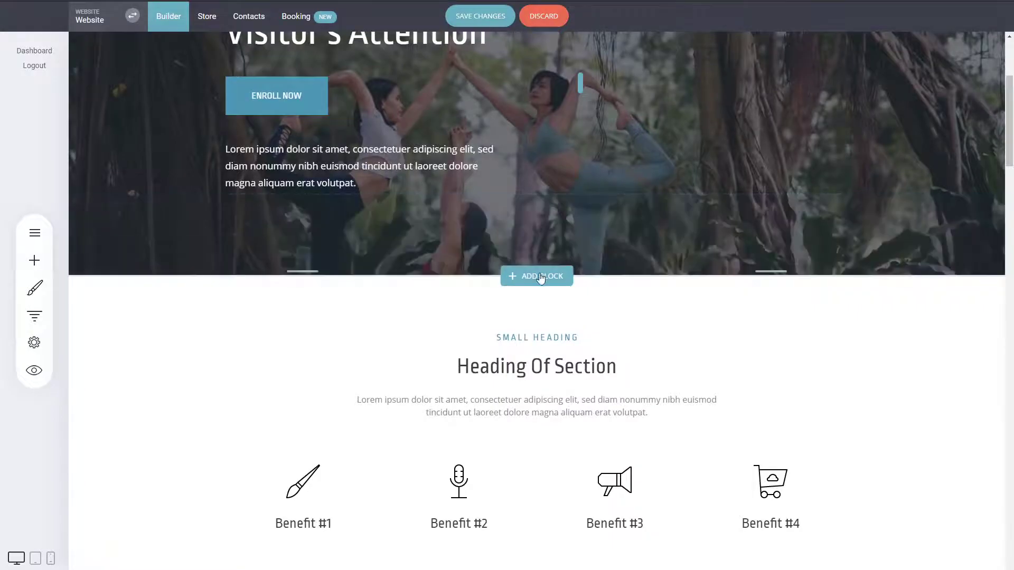
click(539, 280)
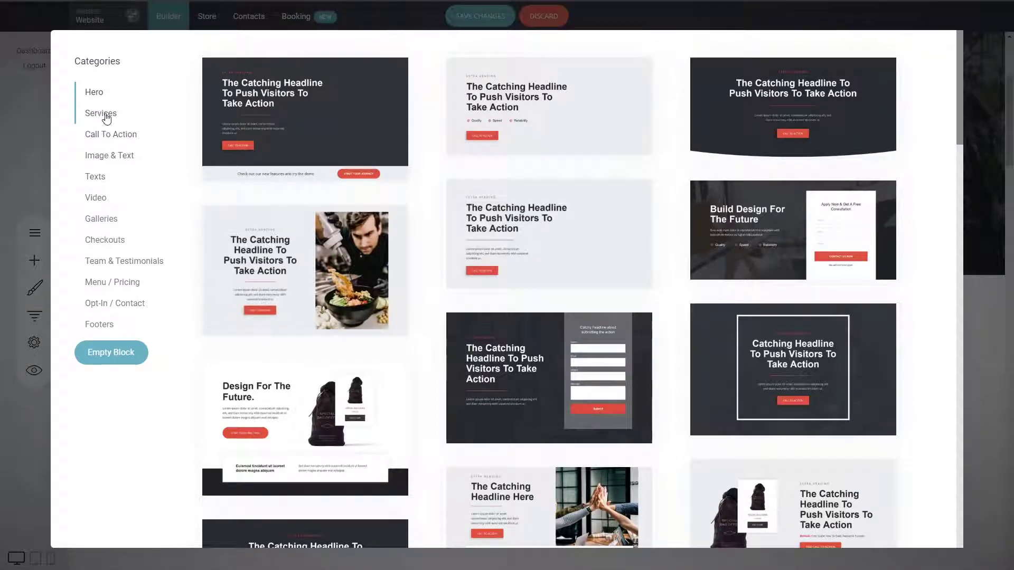
click(109, 157)
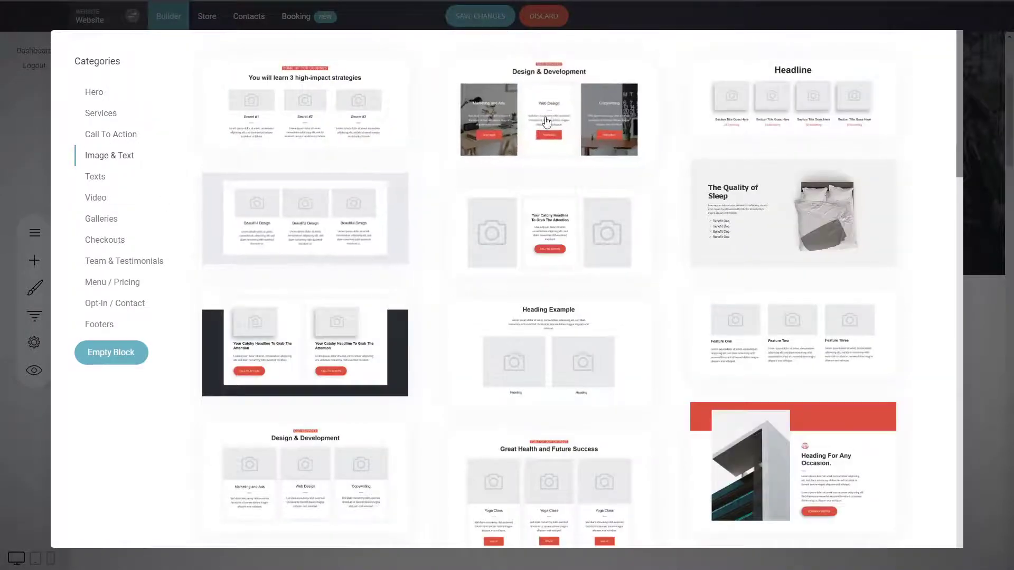
click(546, 123)
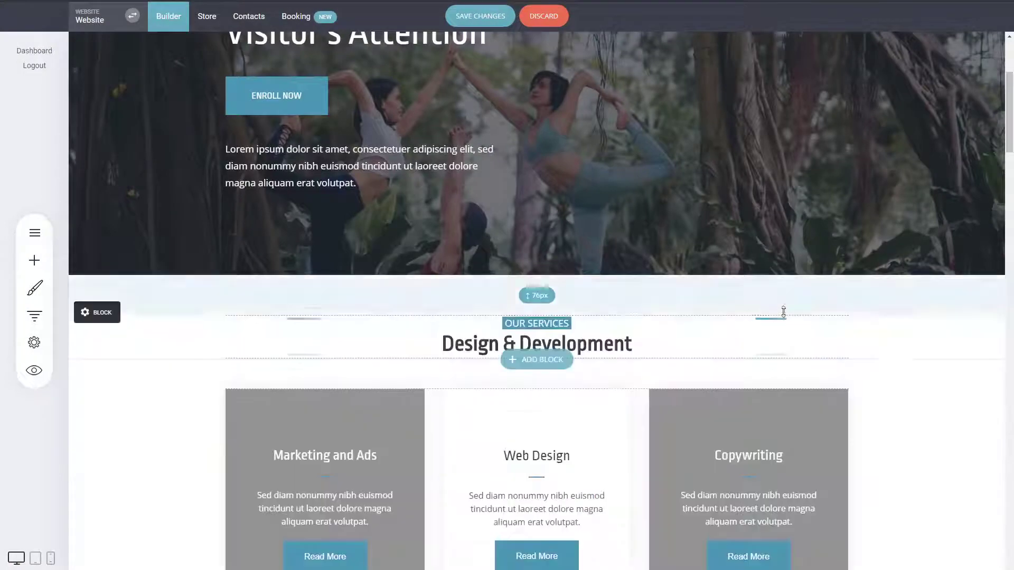
scroll(911, 375, down, 3)
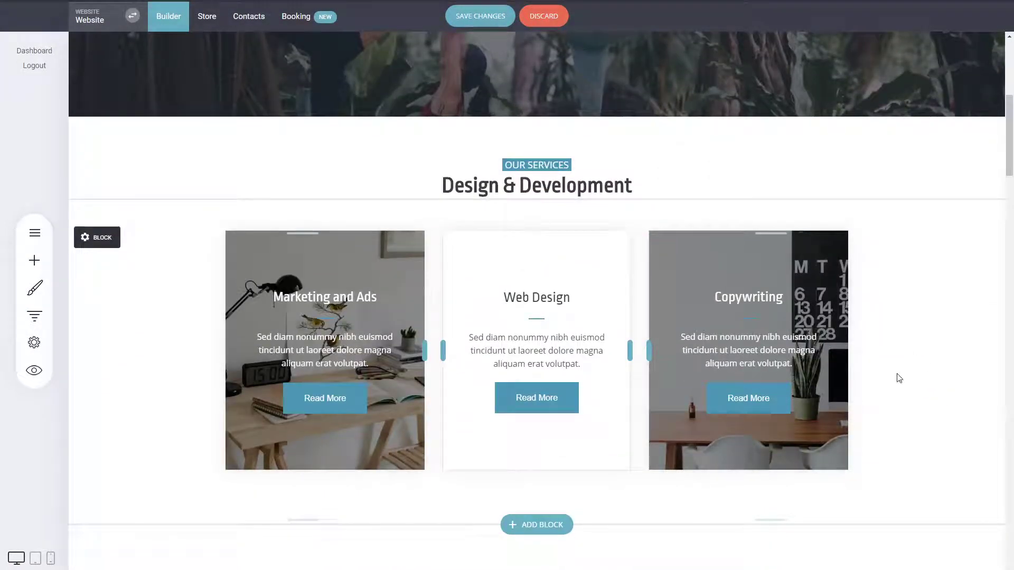
scroll(903, 376, up, 1)
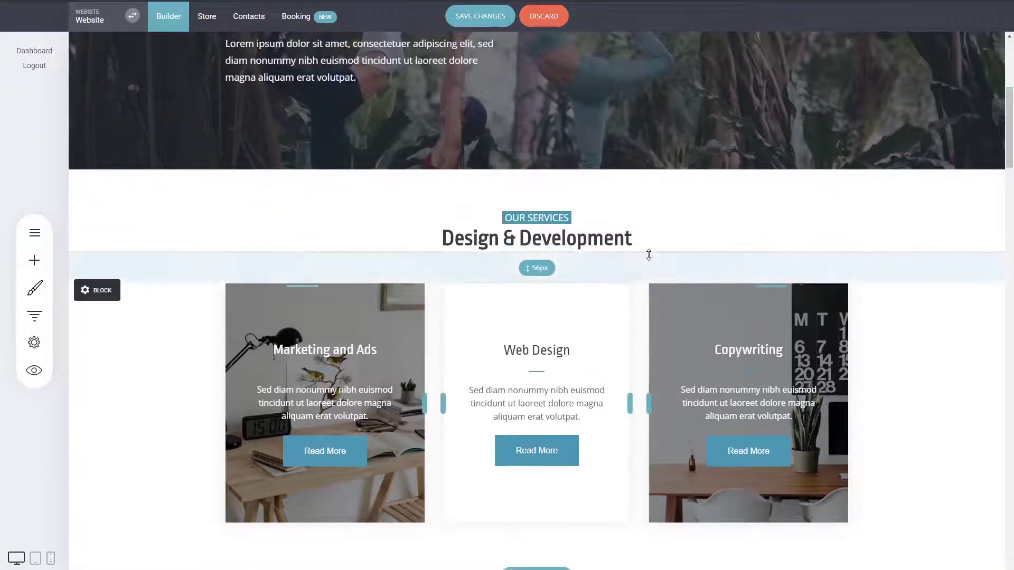
- Insert a text widget directly below the "Design & Development" heading, keeping its placeholder text
click(33, 262)
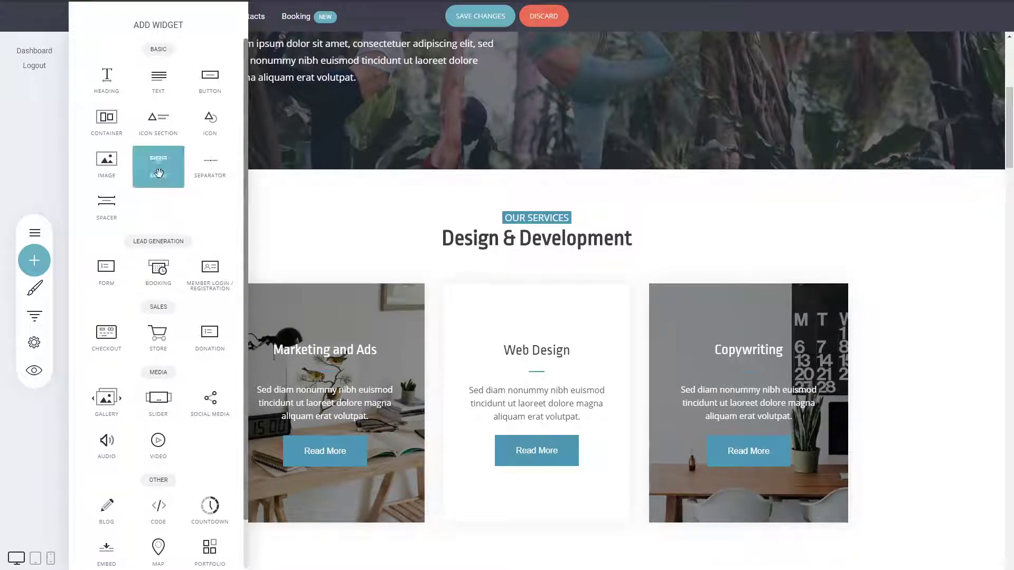
drag(159, 93, 638, 252)
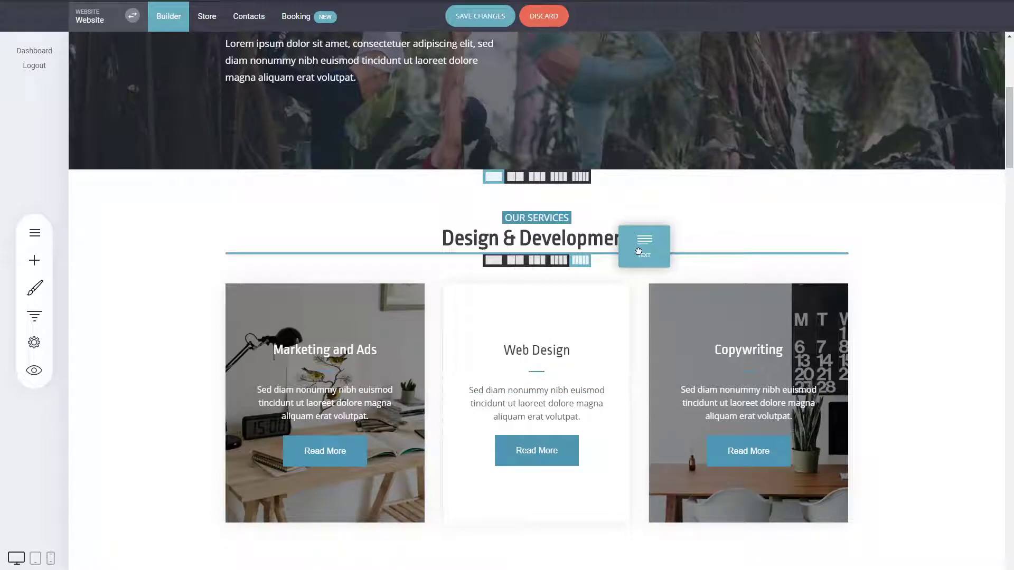
drag(638, 252, 640, 253)
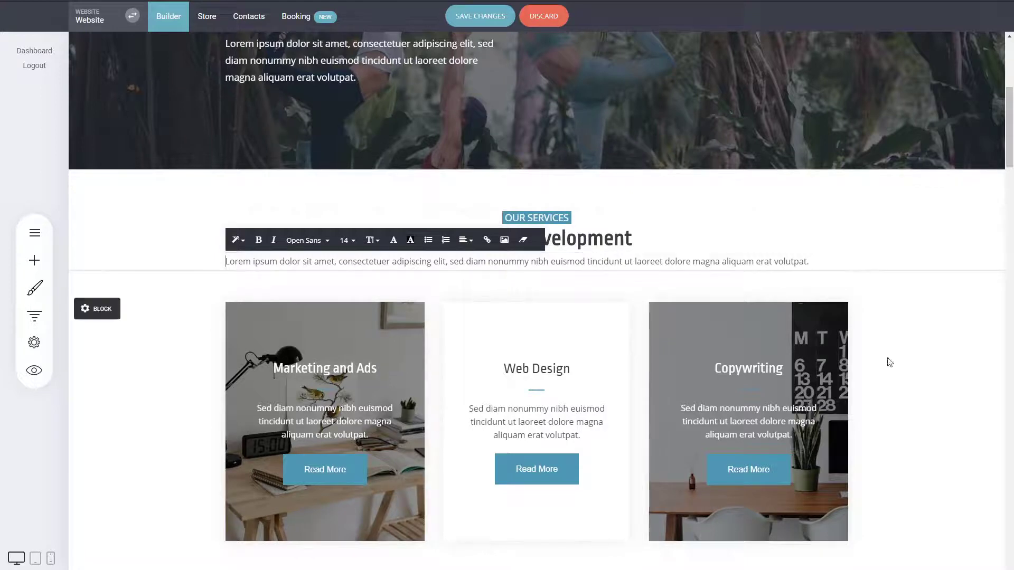
click(920, 365)
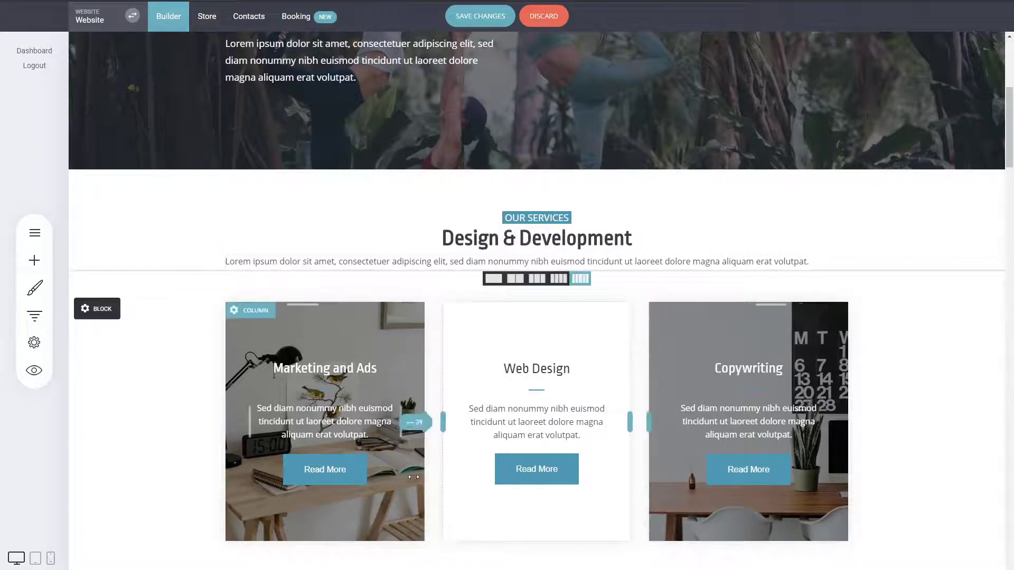
click(353, 473)
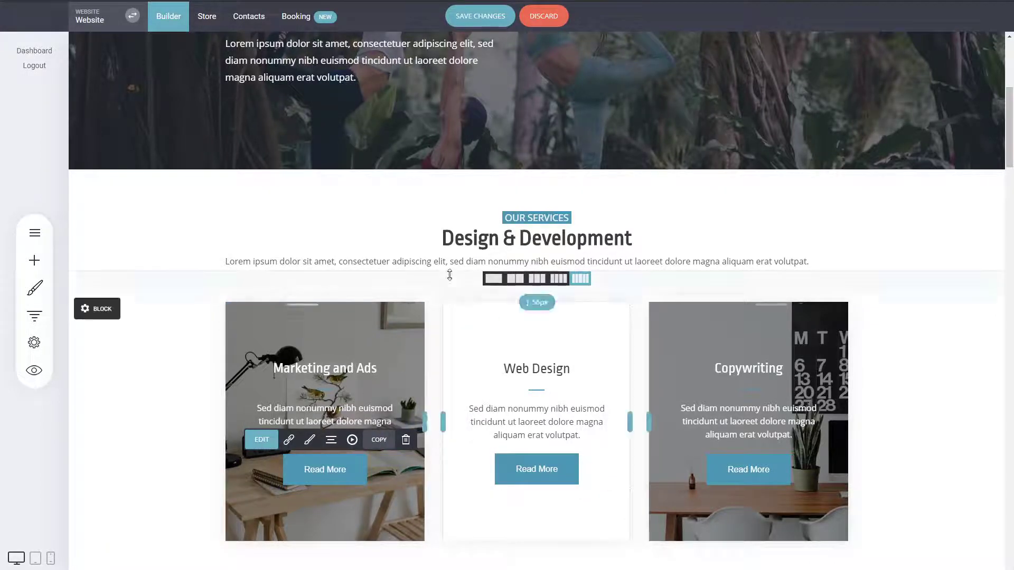
click(471, 242)
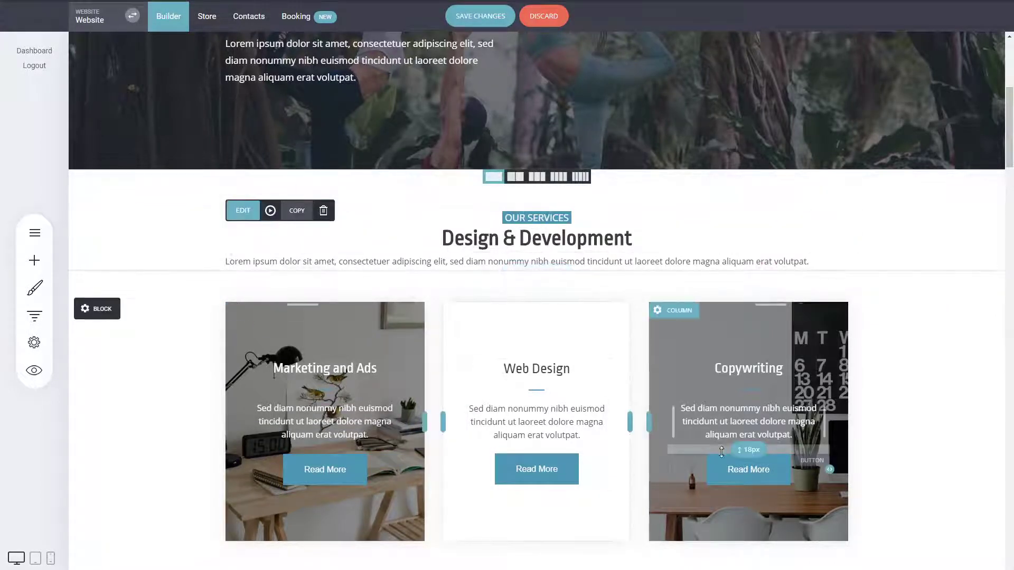
scroll(663, 420, up, 6)
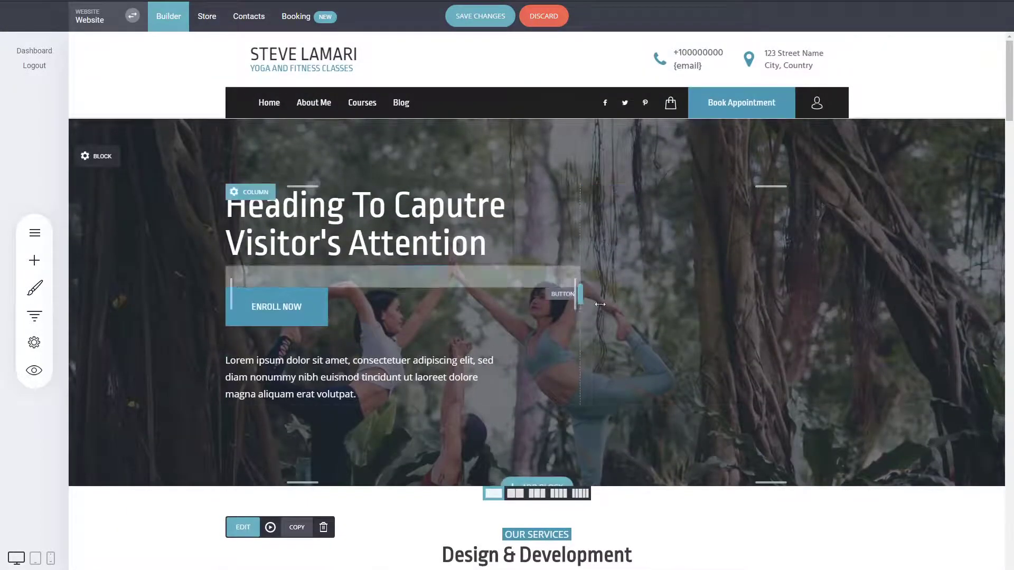
scroll(417, 379, down, 5)
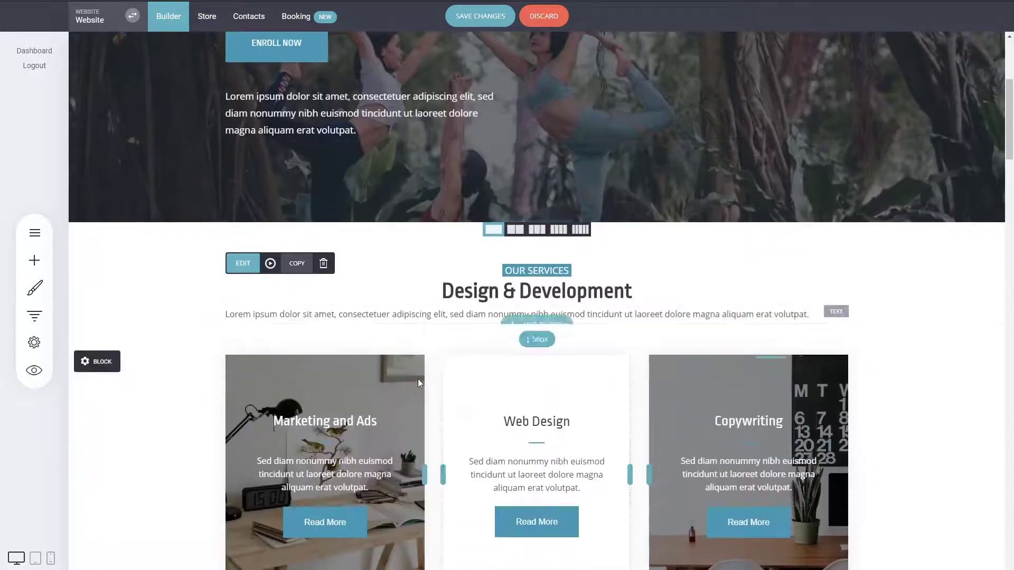
- Set the padding size of the Read More button in the Marketing and Ads card to 24px
click(332, 522)
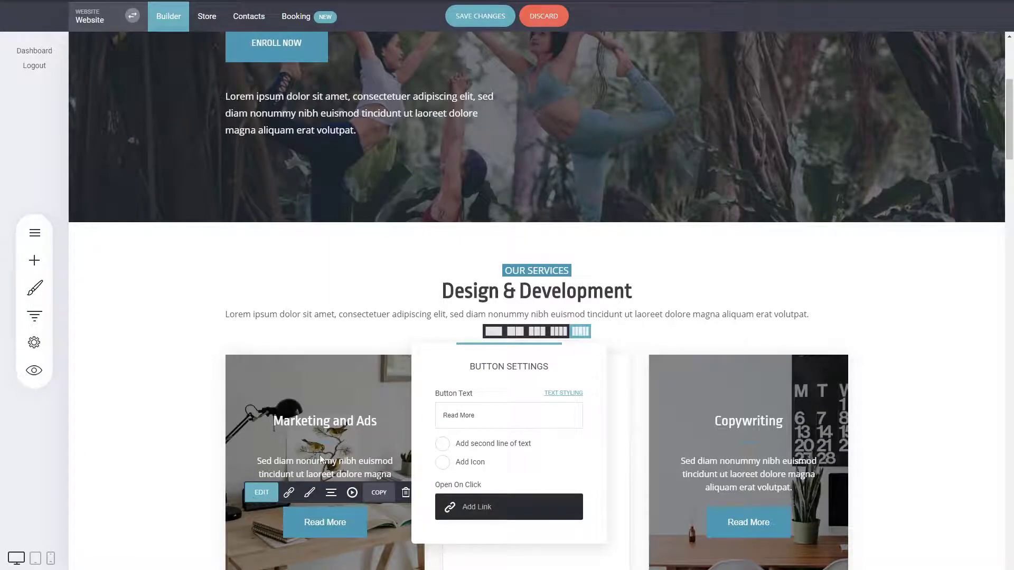
click(340, 526)
click(322, 525)
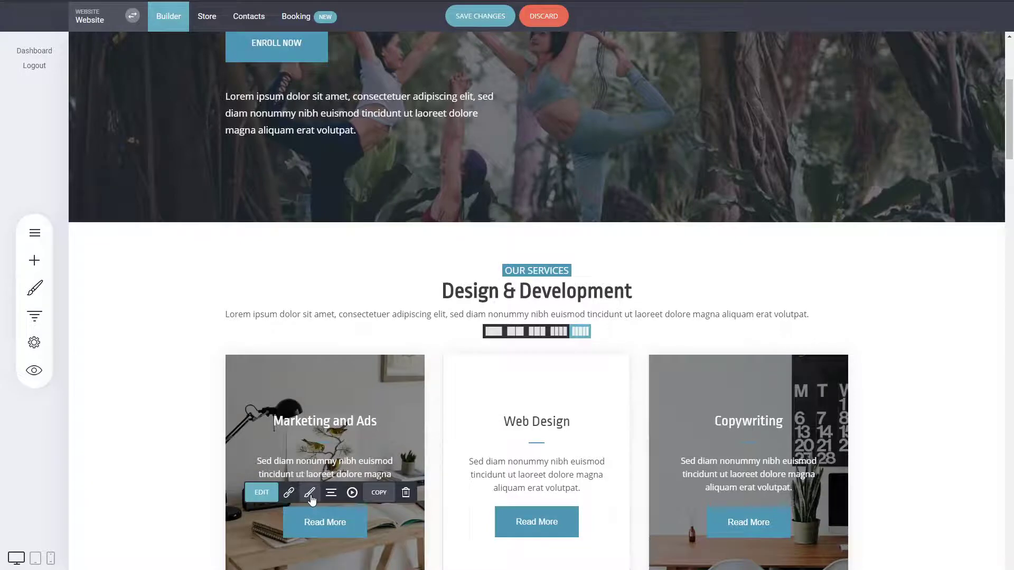
click(310, 494)
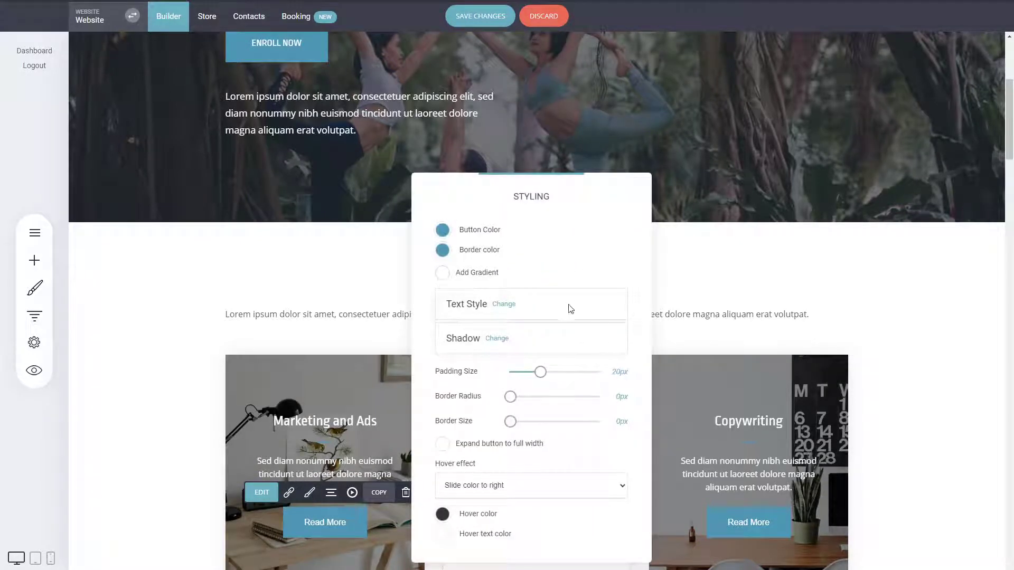
drag(539, 372, 547, 375)
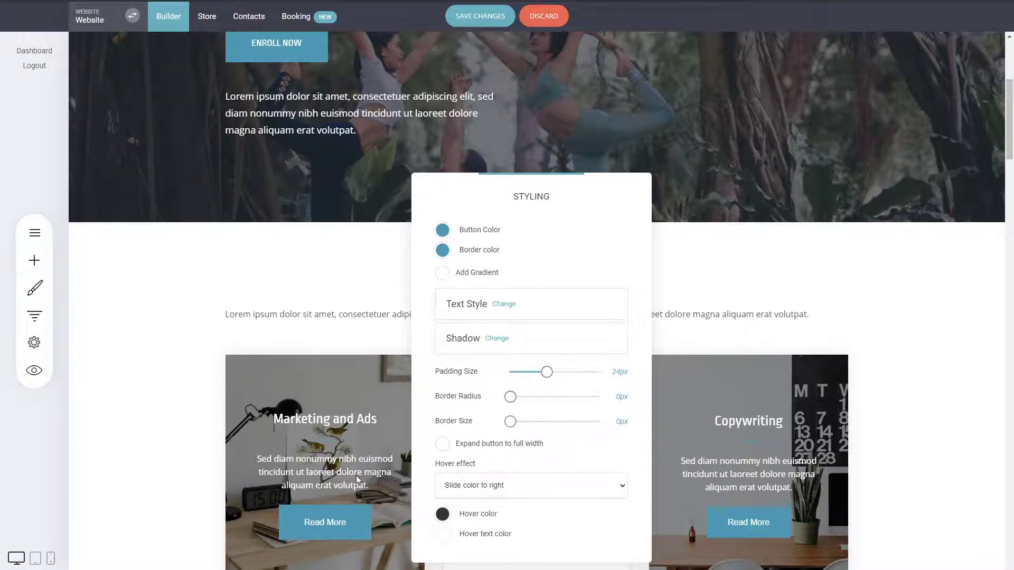
click(343, 406)
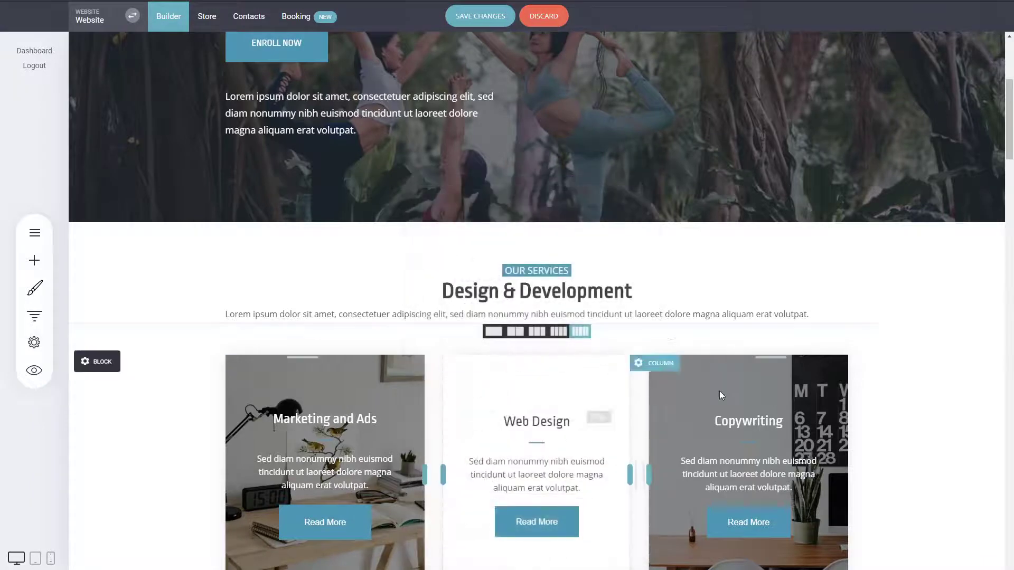
scroll(890, 339, down, 3)
scroll(891, 339, down, 2)
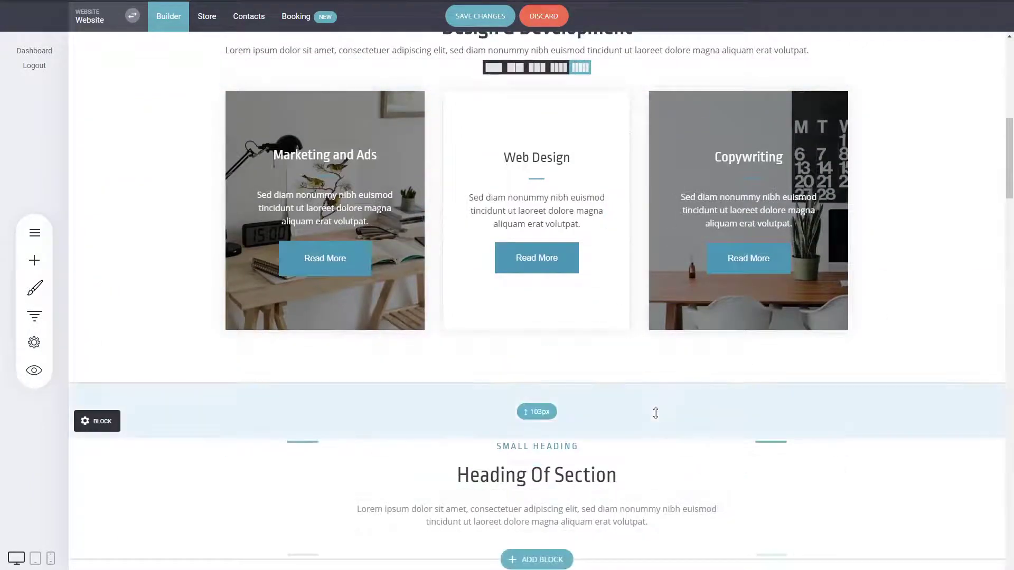
scroll(666, 411, up, 10)
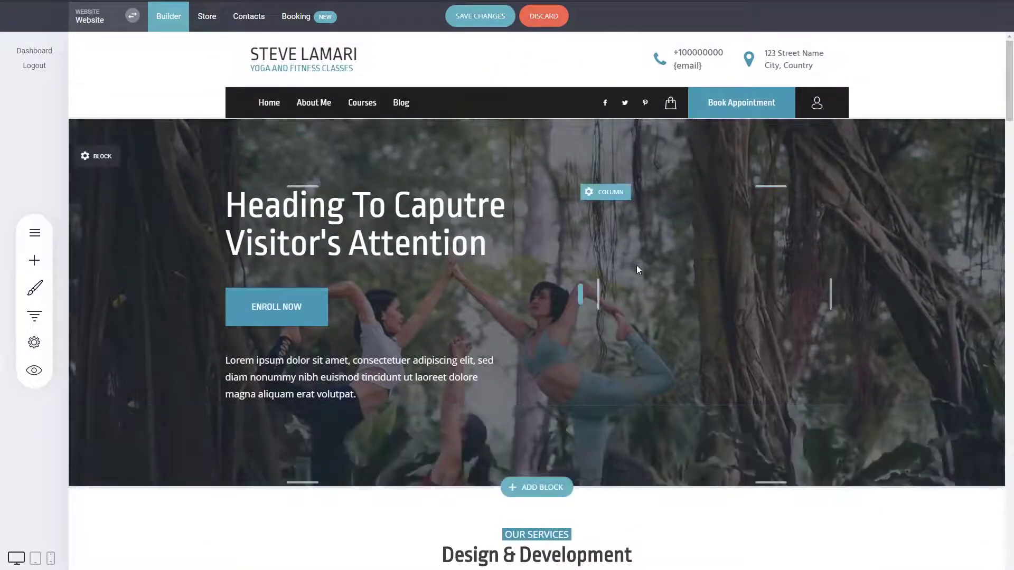
- Discard all unsaved changes made to the home page
click(549, 23)
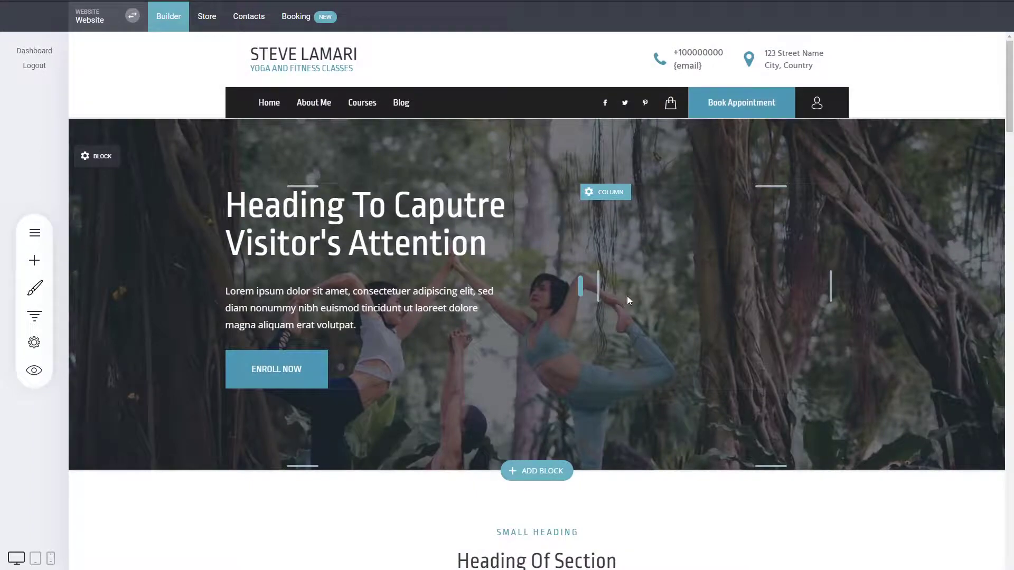
scroll(692, 319, down, 4)
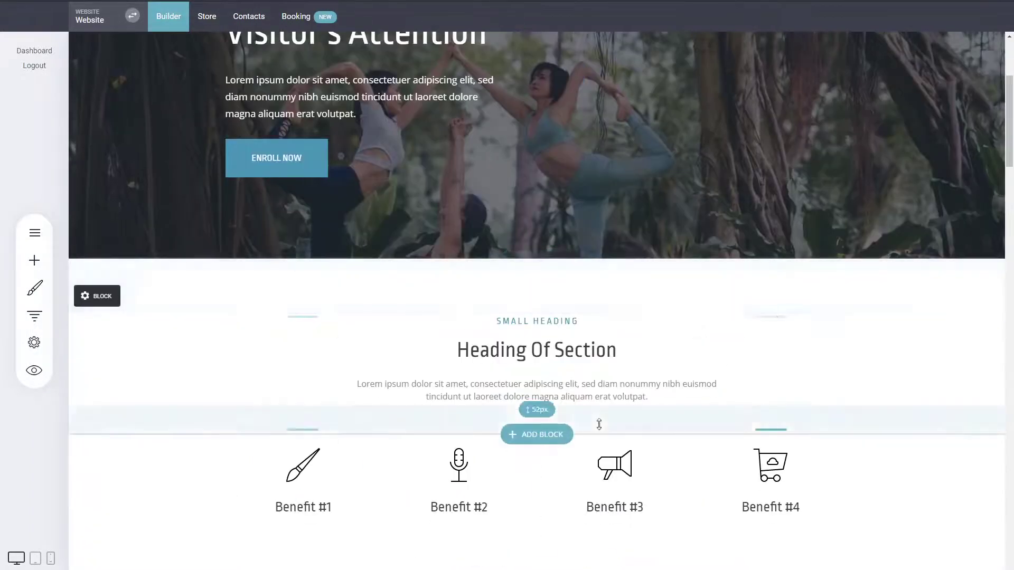
scroll(470, 401, up, 4)
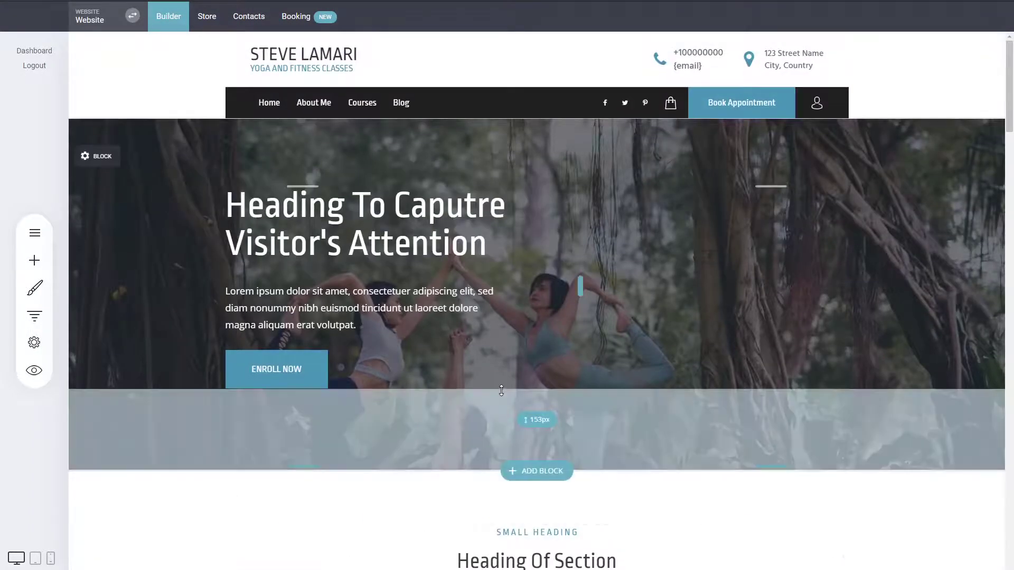
- Look at the container settings of the hero block without changing them
mouse_move(106, 165)
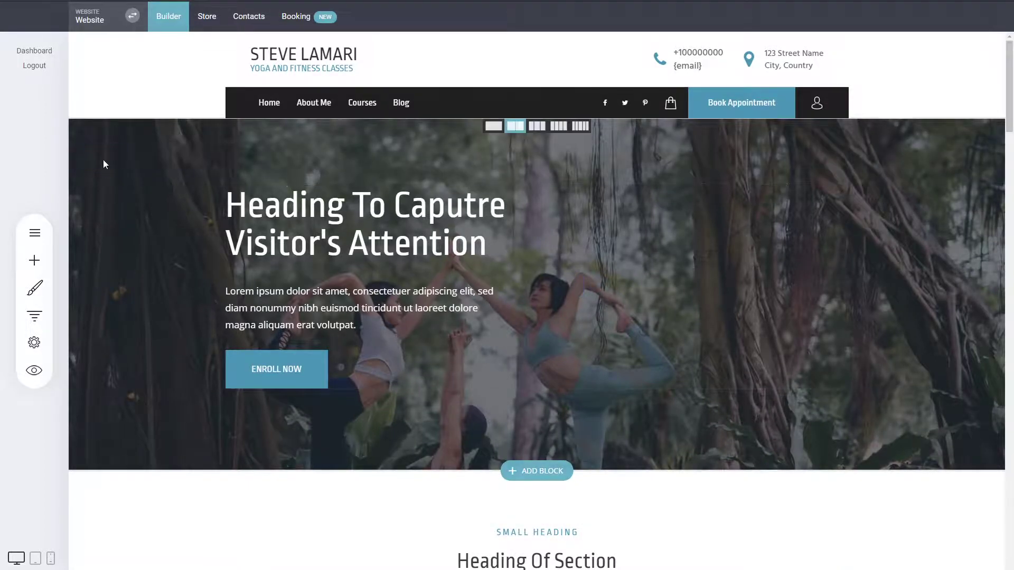
click(103, 159)
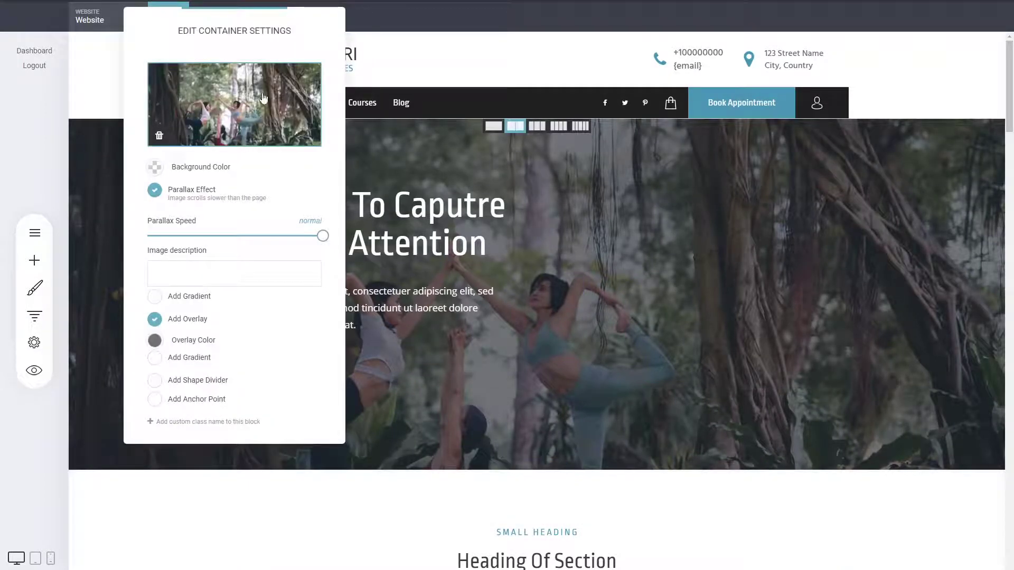
click(426, 235)
- Look at the column settings of the yoga photo column in the light blue block
scroll(435, 392, down, 10)
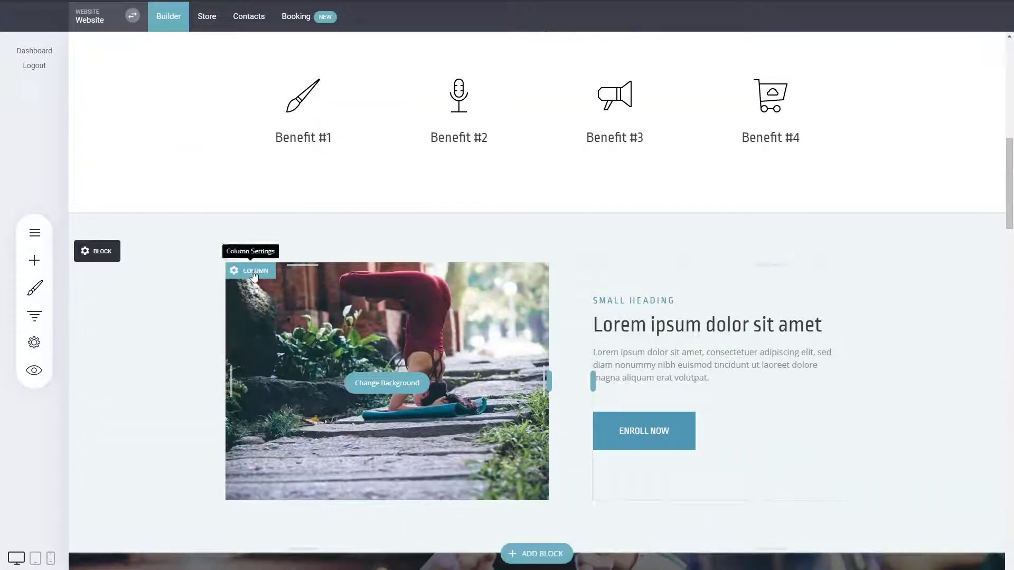
click(253, 277)
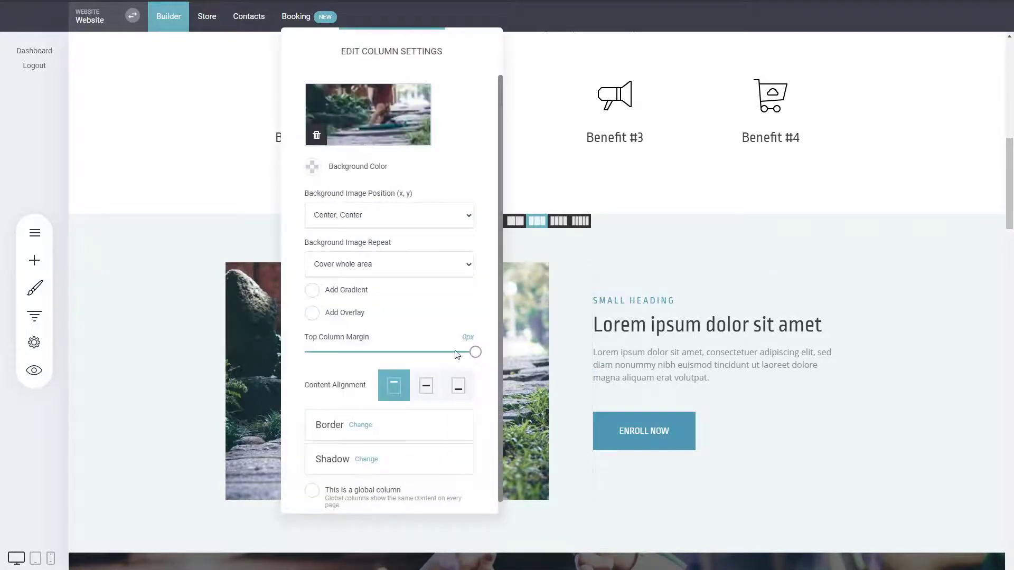
click(585, 361)
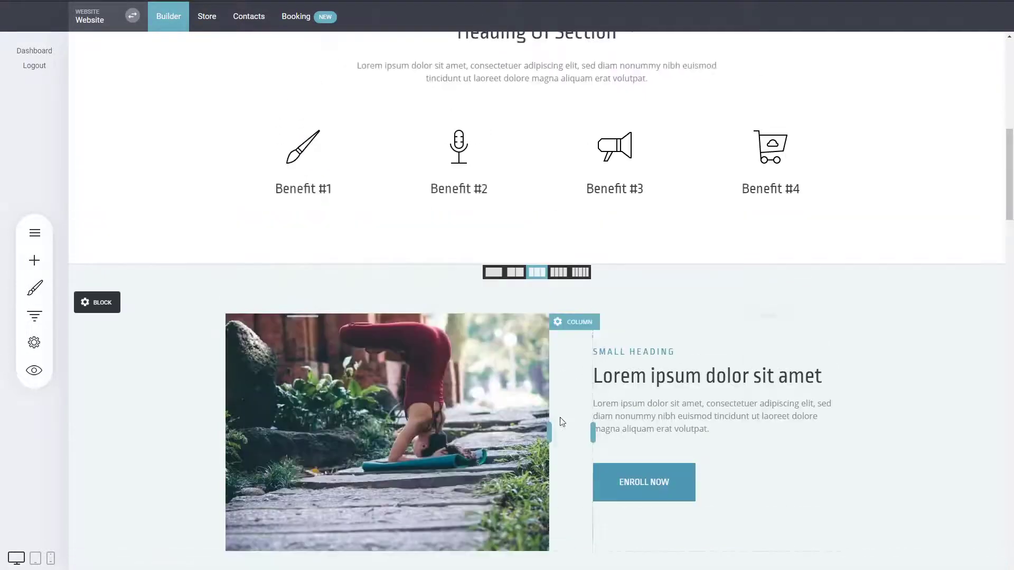
- View the website's list of pages and popups and the list of available widgets
scroll(560, 418, up, 10)
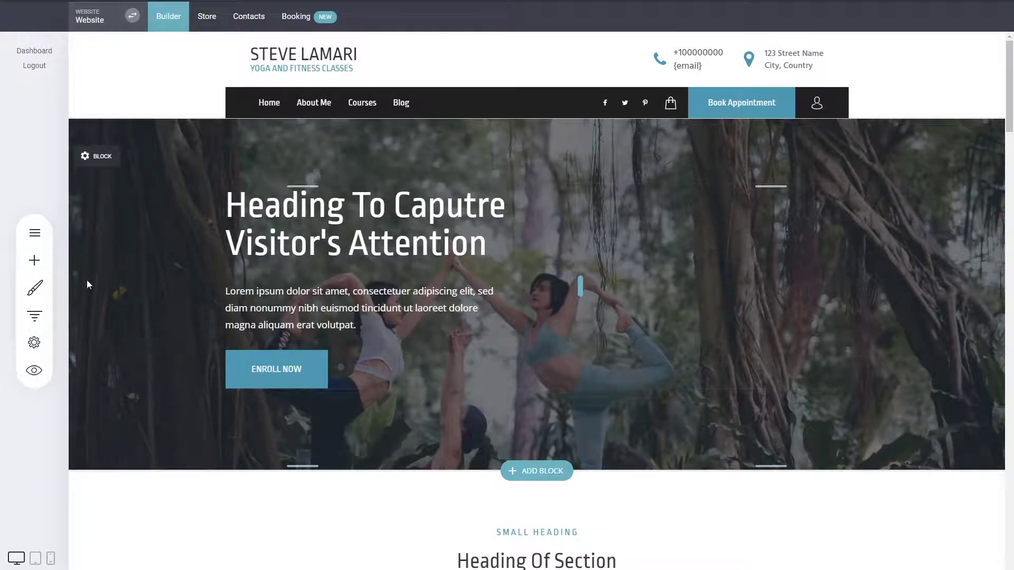
click(34, 232)
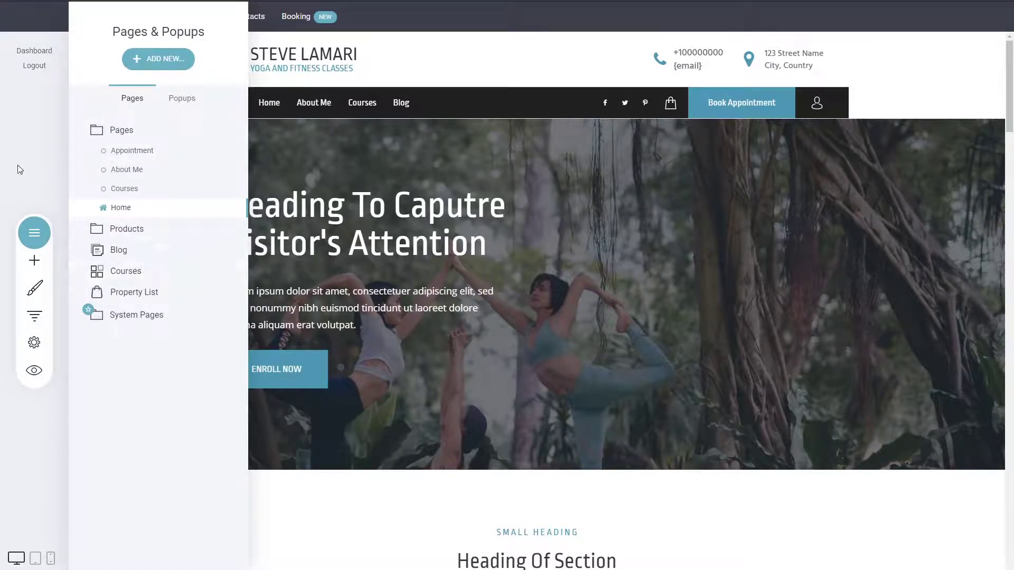
click(35, 260)
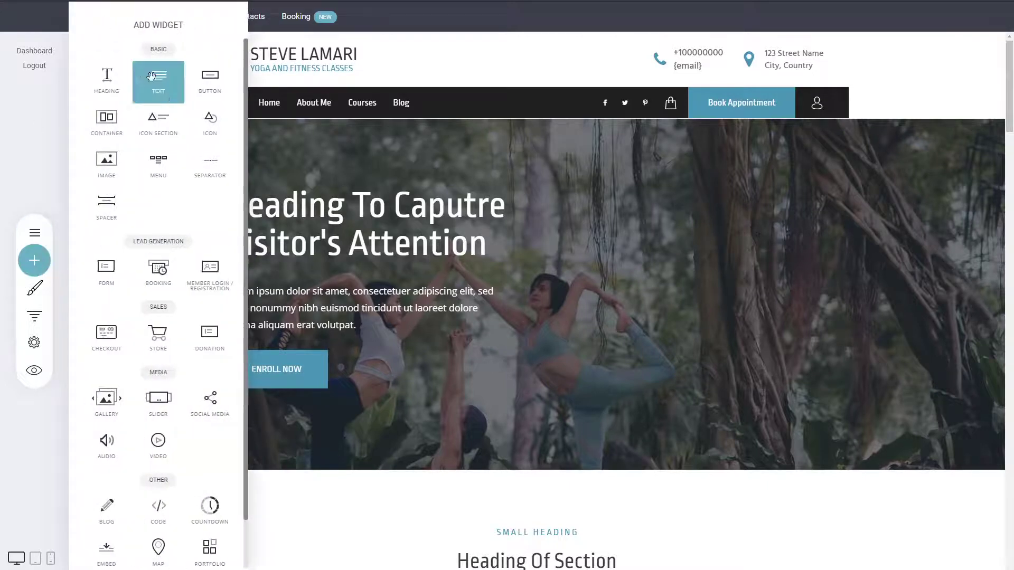
click(34, 148)
- Set the primary color of the global color palette to the coral red #EB6B56
click(34, 288)
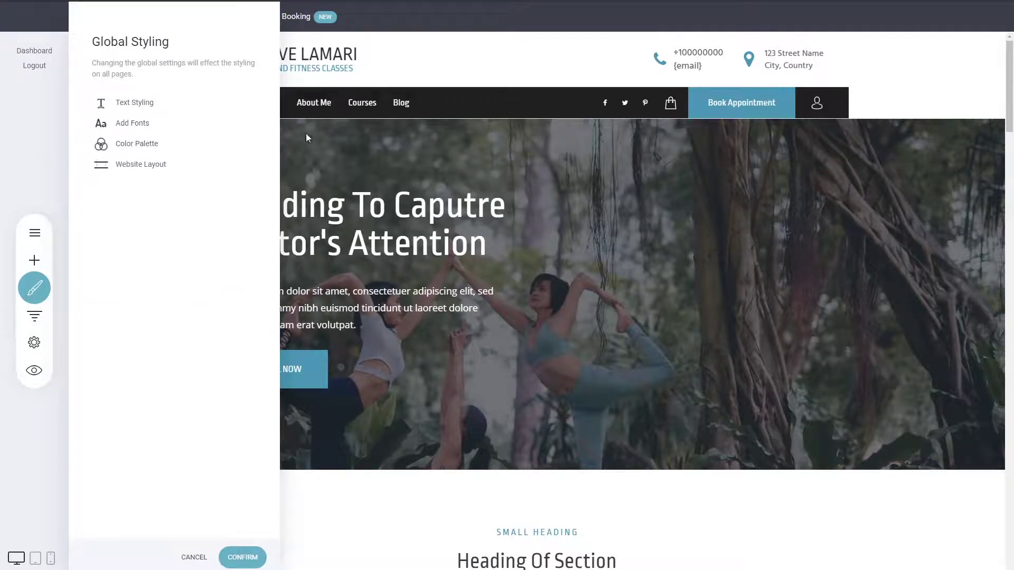
click(130, 145)
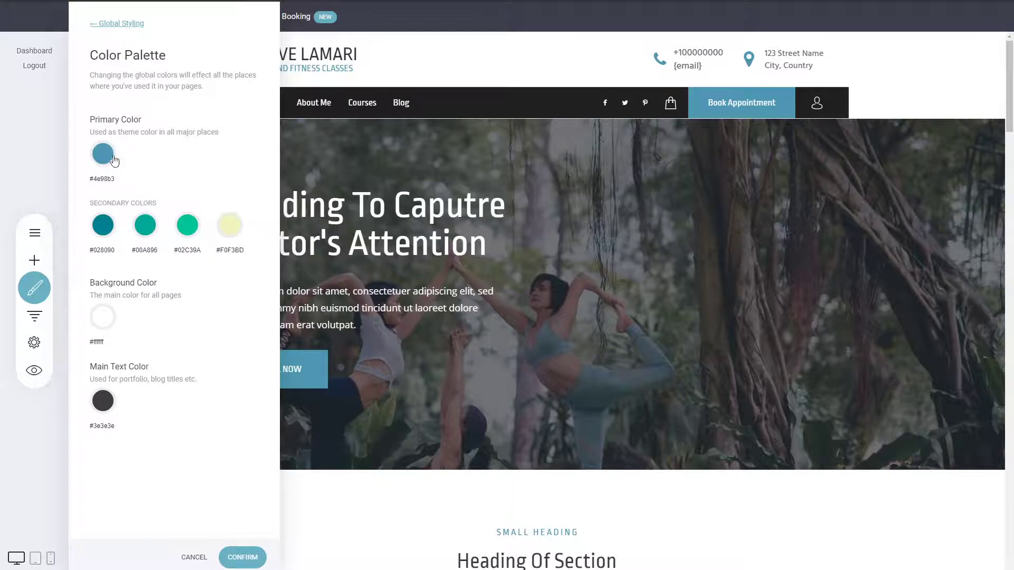
click(113, 159)
click(159, 401)
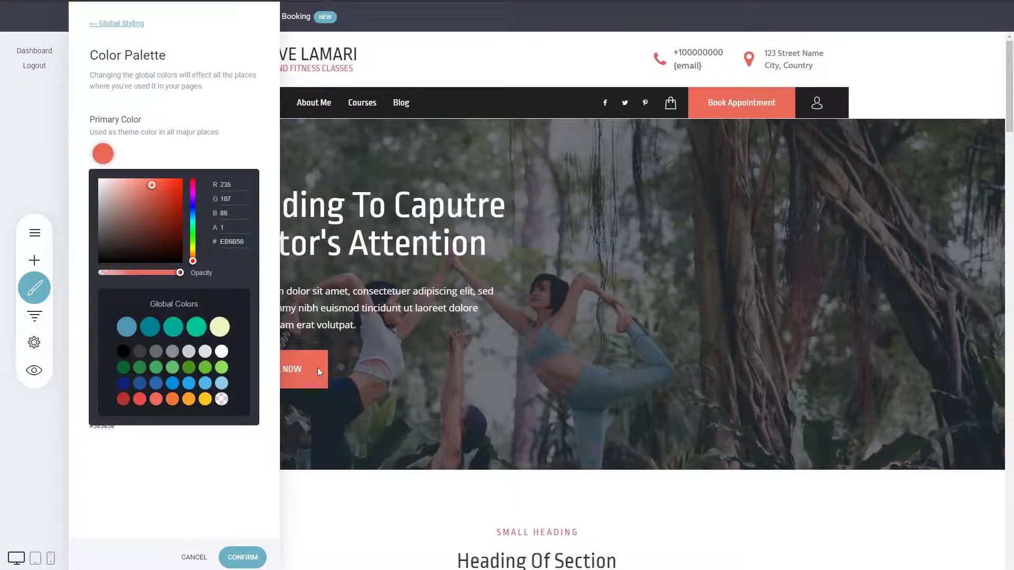
click(169, 465)
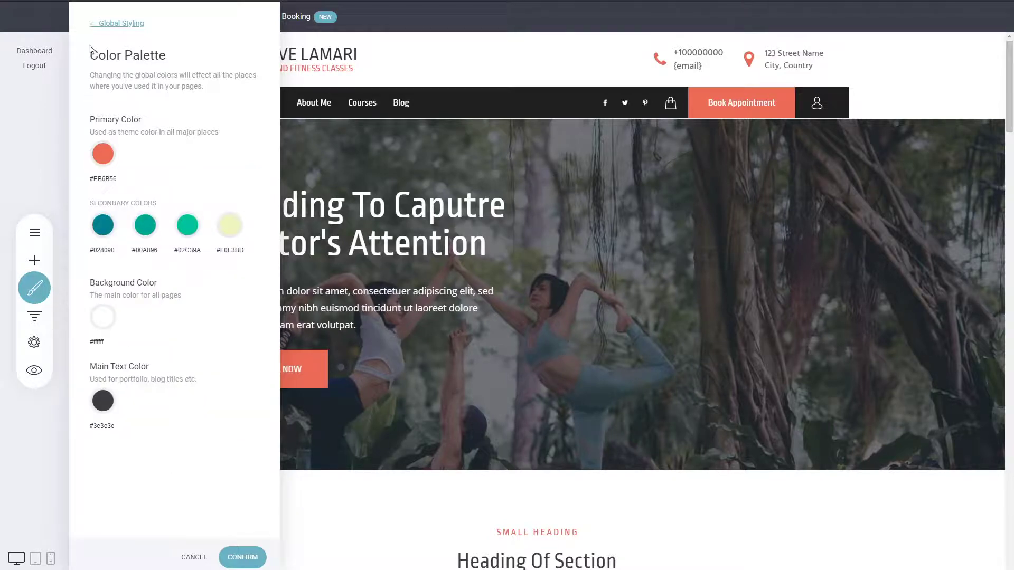
- View the global website layout settings and discard the changes to the global styles
click(110, 23)
click(128, 165)
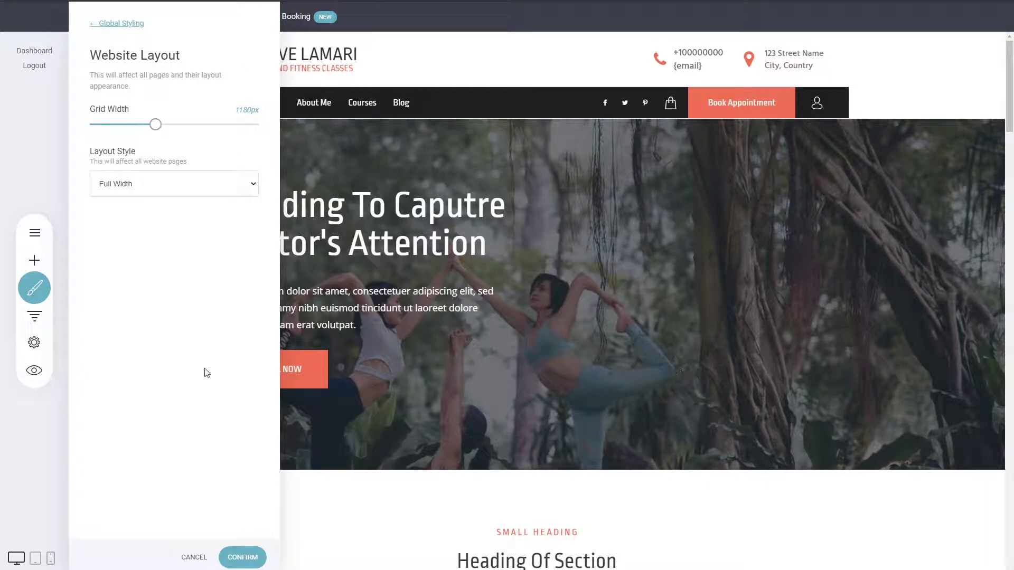
click(36, 319)
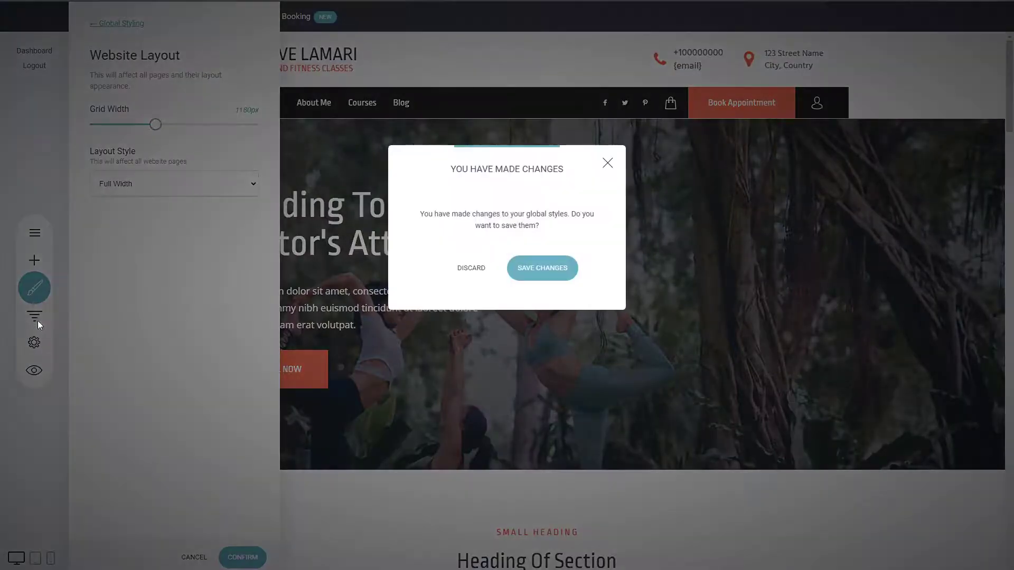
click(468, 268)
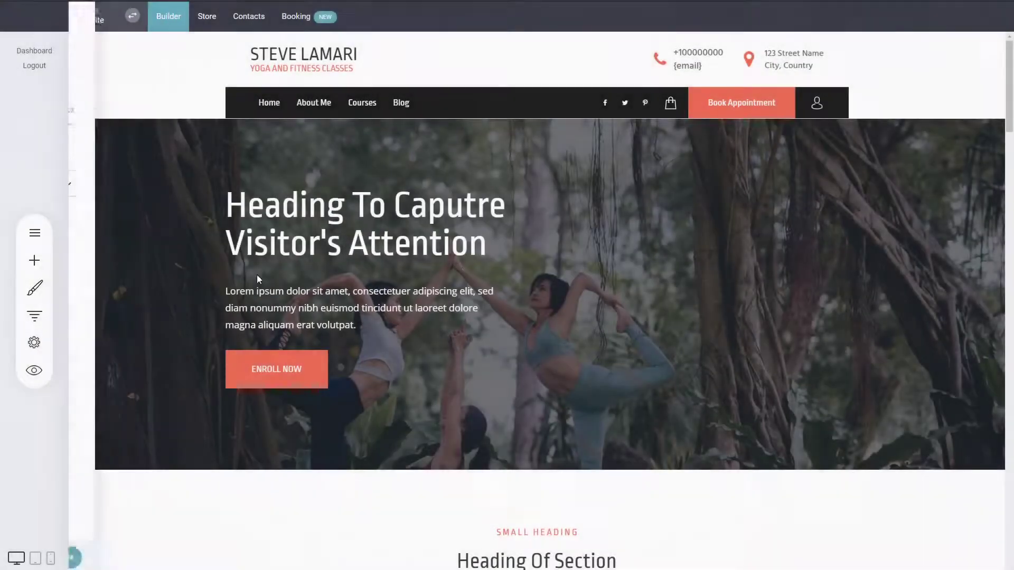
- View the list of funnels and the general website settings, and close both
click(37, 317)
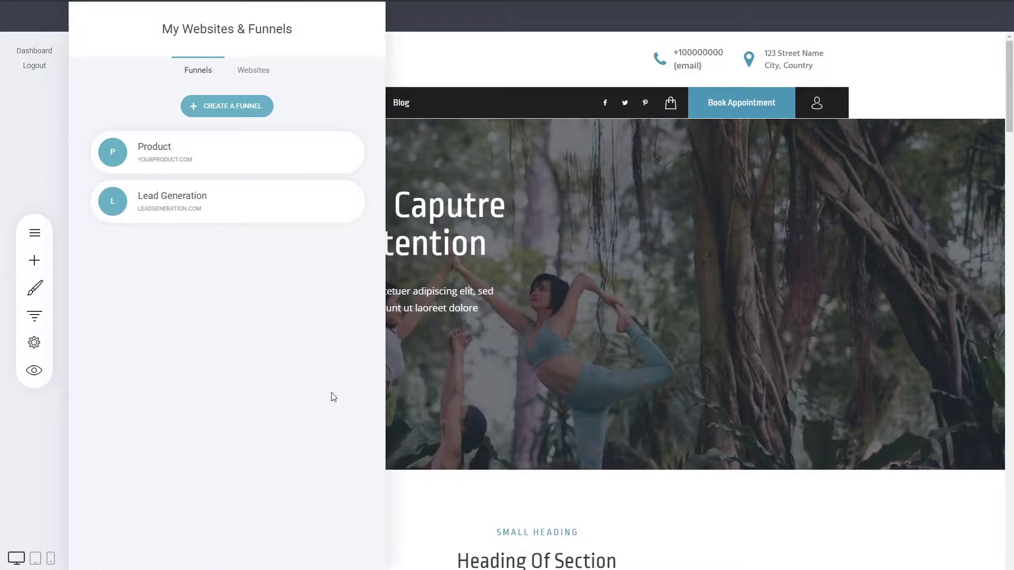
click(457, 258)
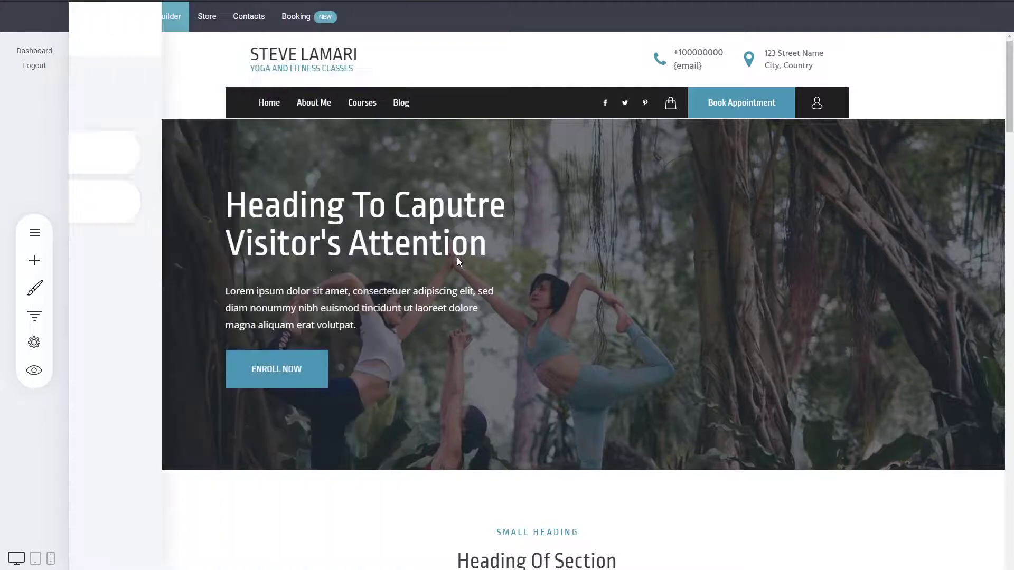
click(29, 343)
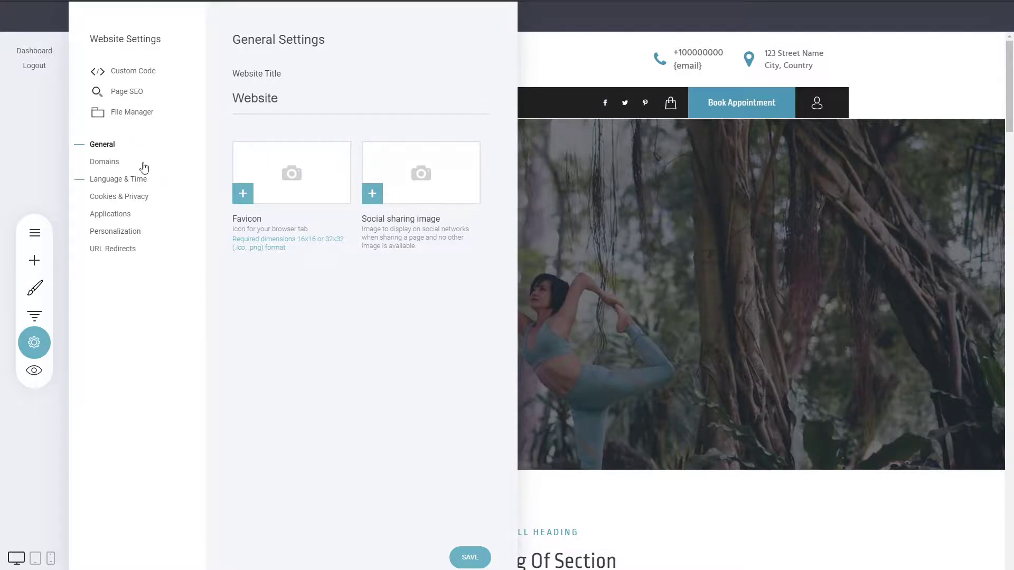
click(40, 348)
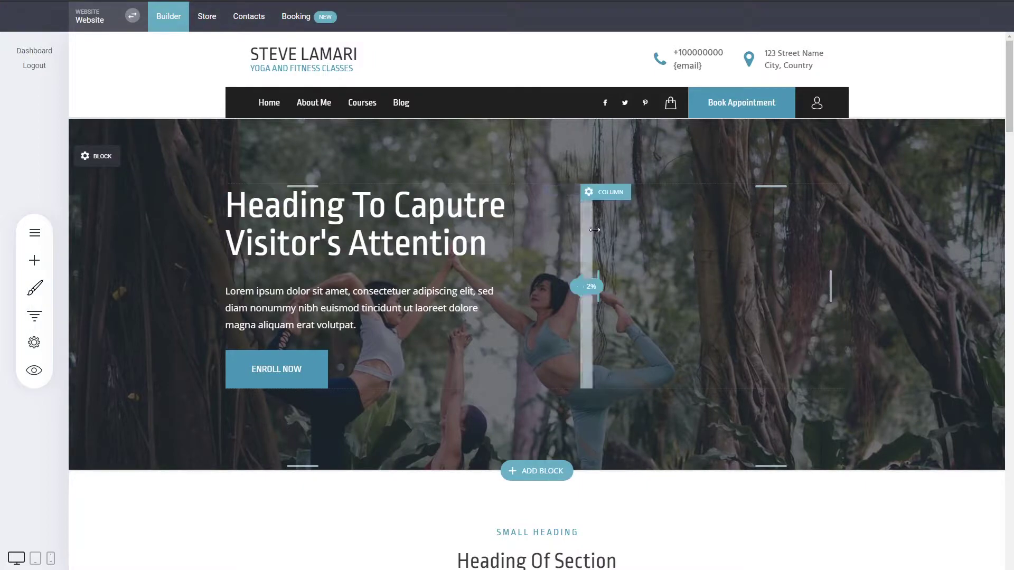
scroll(660, 289, down, 4)
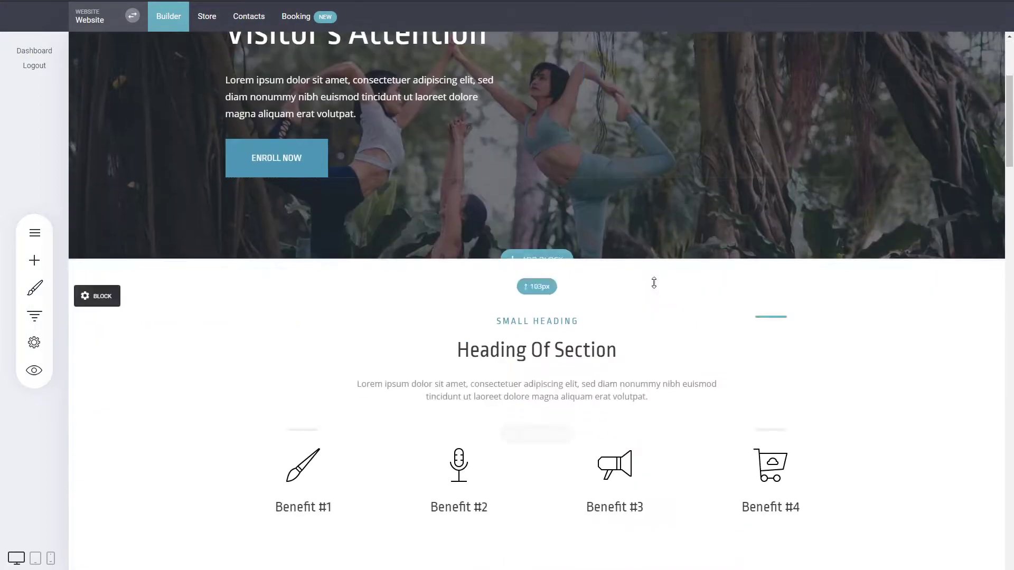
scroll(703, 248, down, 3)
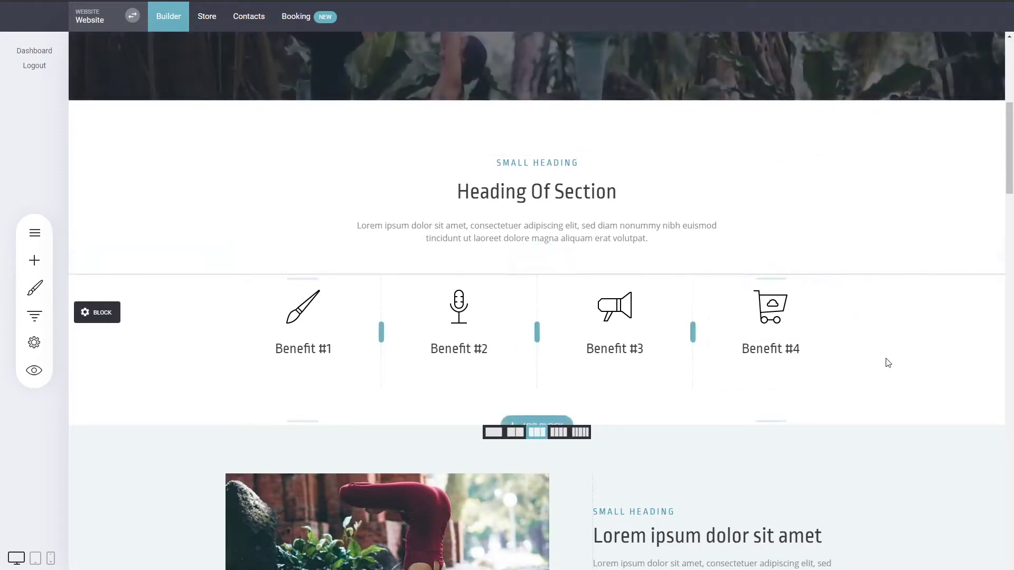
scroll(889, 363, down, 4)
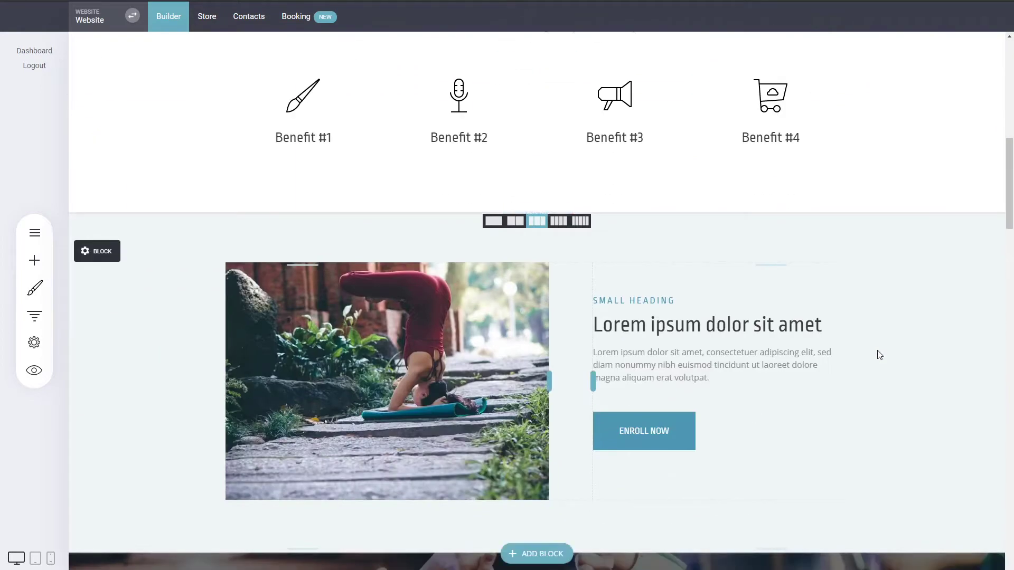